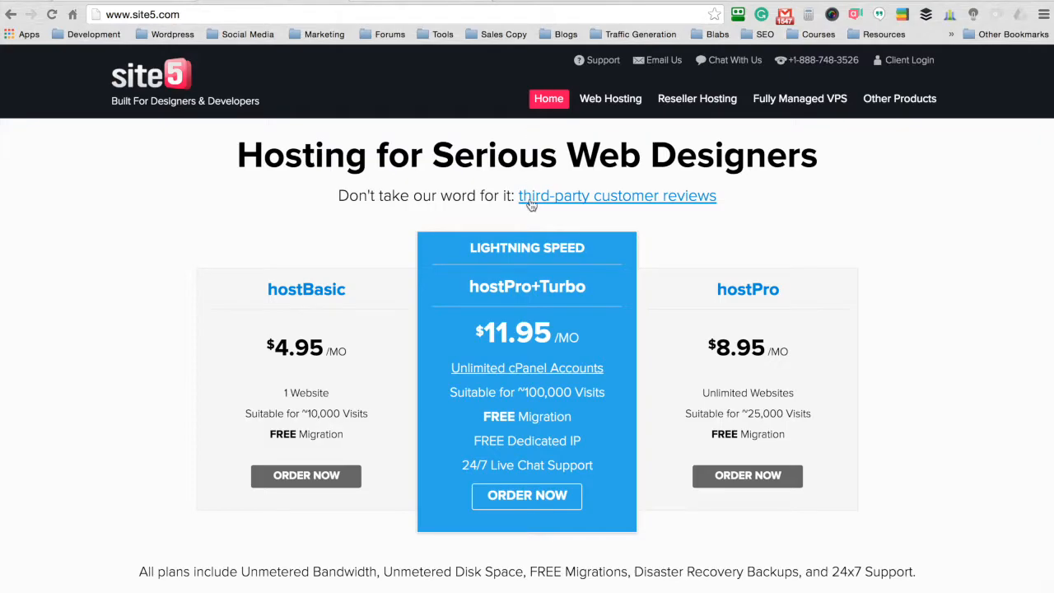
Step: Order the hostPro + Turbo plan on a 1-month term with the FREETRIAL coupon
left_click(526, 496)
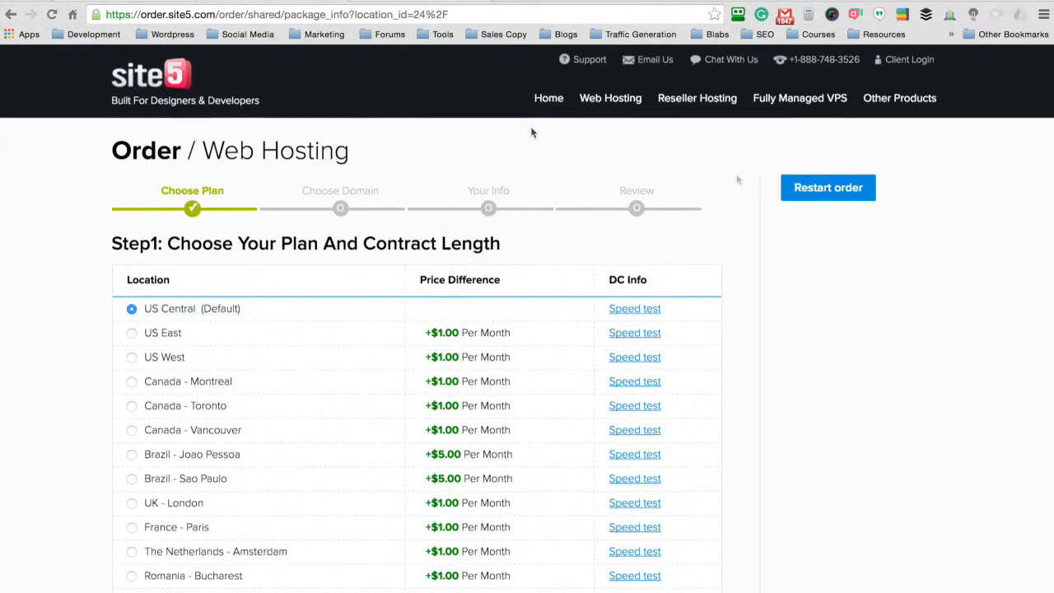
scroll(736, 179, "down", 5)
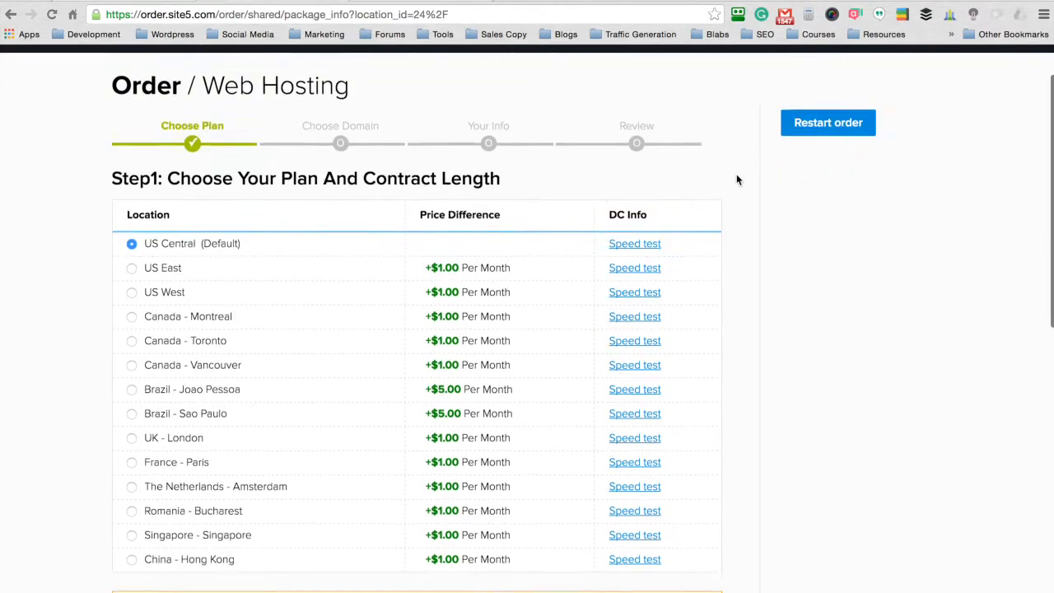
scroll(737, 179, "down", 2)
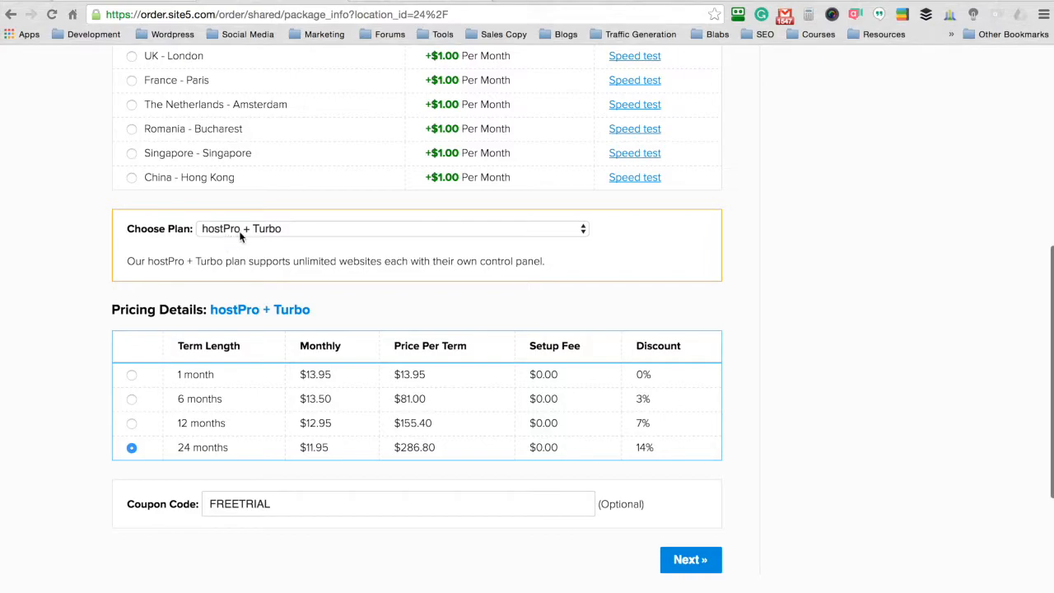
scroll(85, 234, "down", 1)
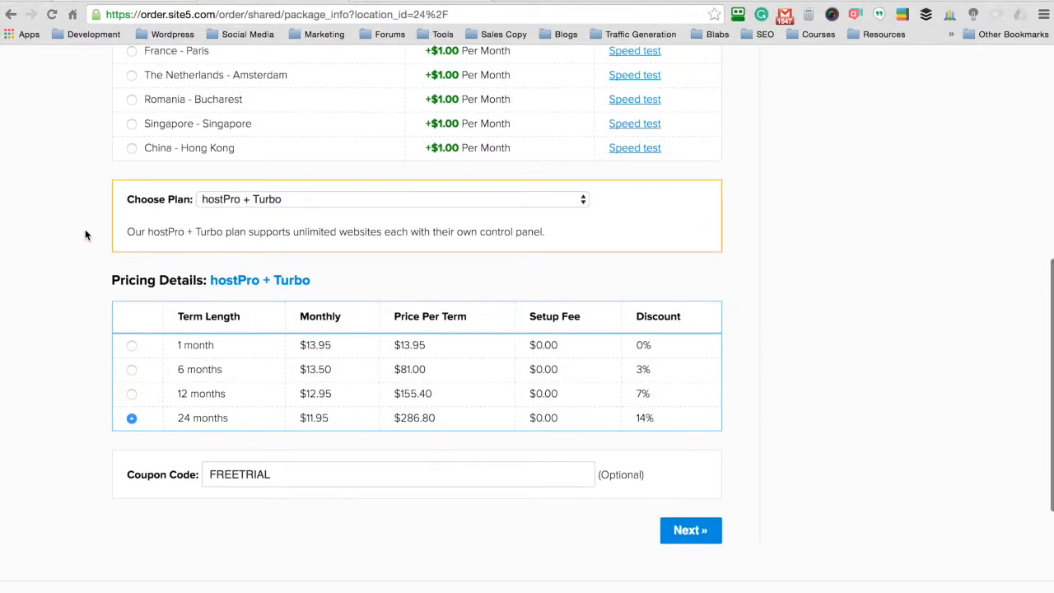
left_click(132, 346)
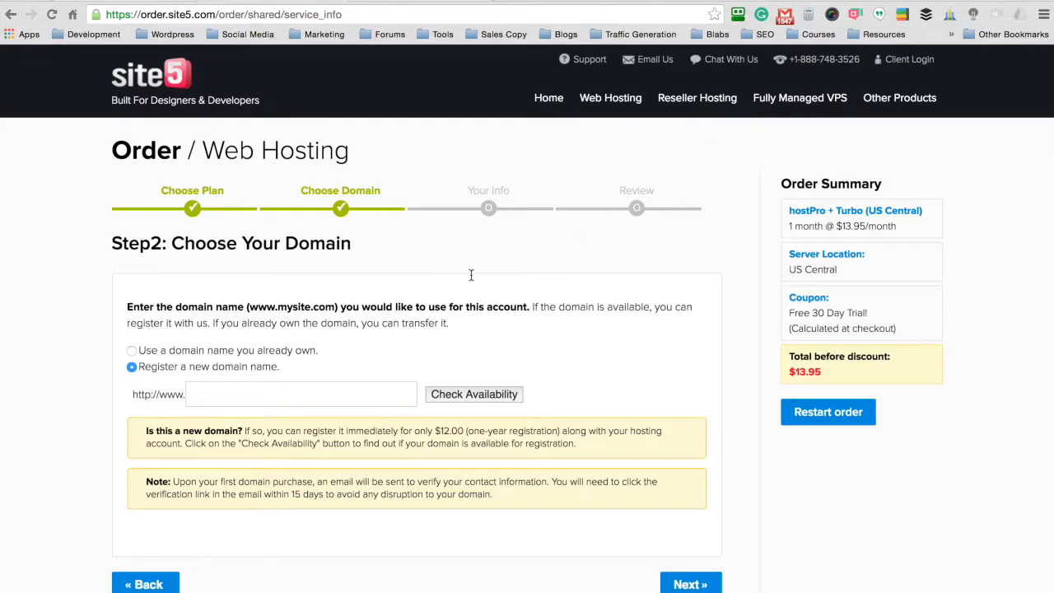
Step: Attach the already-owned domain learnwithseth.com to the hosting order
left_click(298, 393)
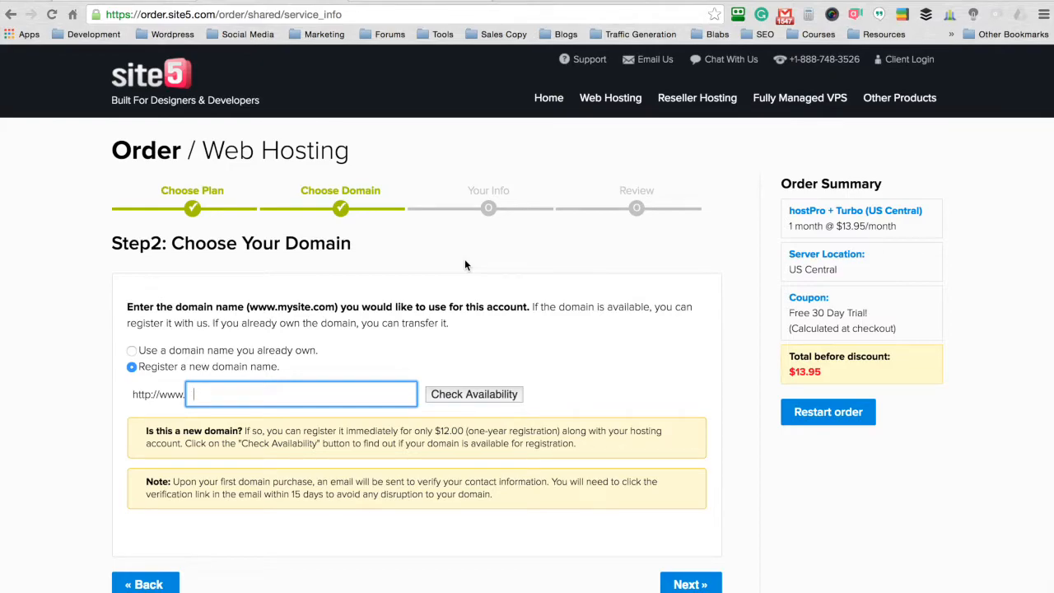
left_click(130, 352)
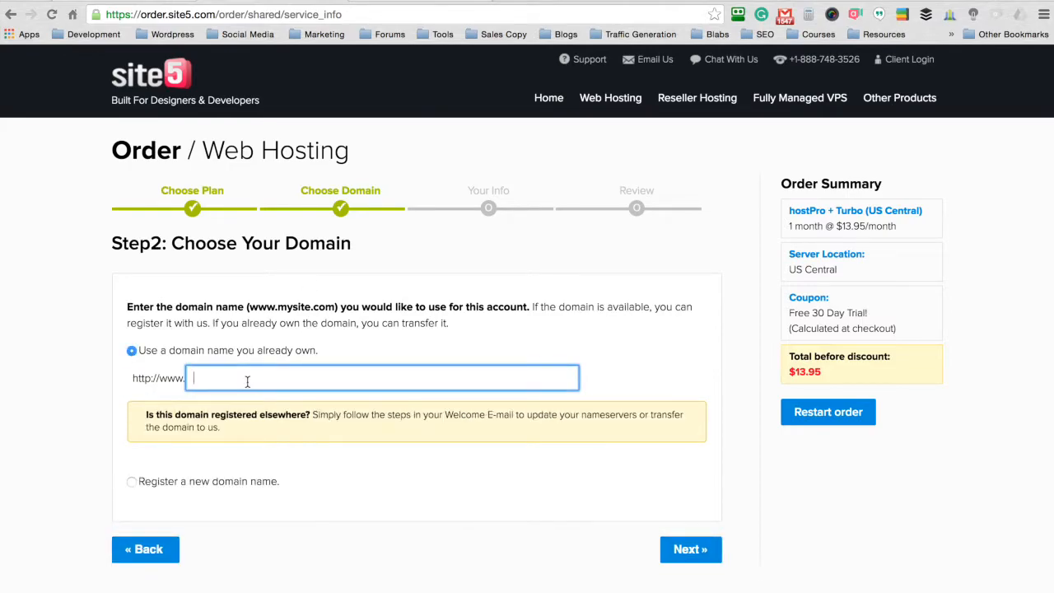
type("learnwithseth.com")
Step: Fill the Contact Information form from the saved browser autofill entry
left_click(679, 536)
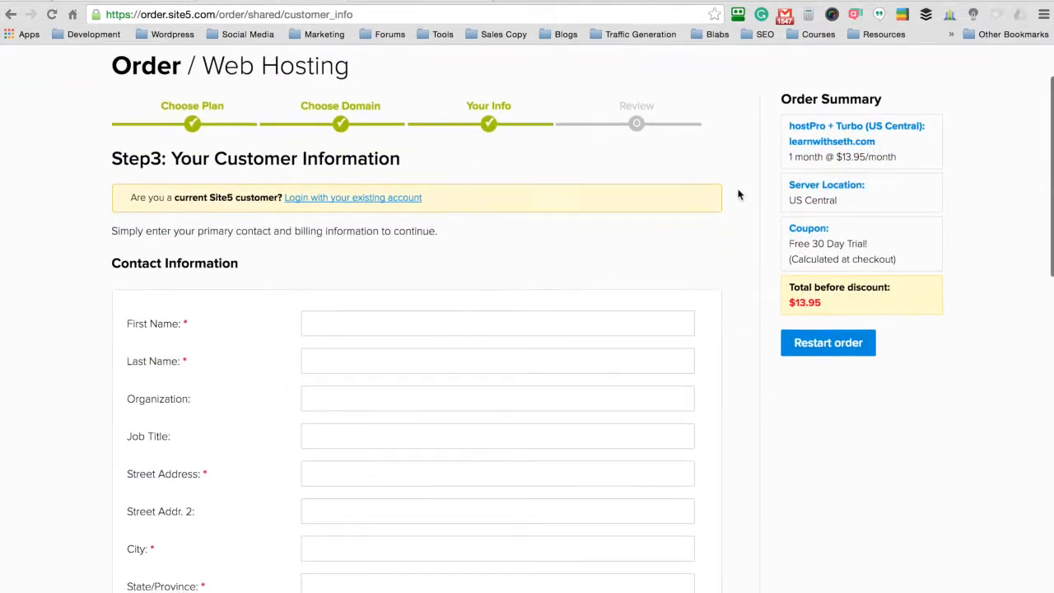
left_click(446, 315)
type("Seth")
key("Down")
key("Return")
Step: Set and confirm the account password, choose PayPal, and submit for review
left_click(326, 327)
type("*********")
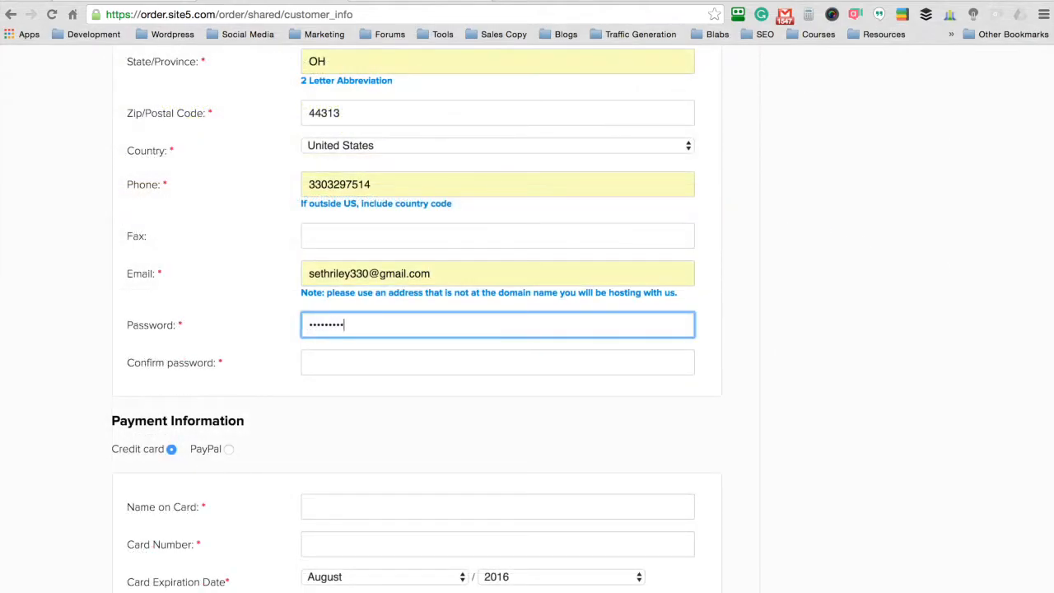
key("Tab")
type("*********")
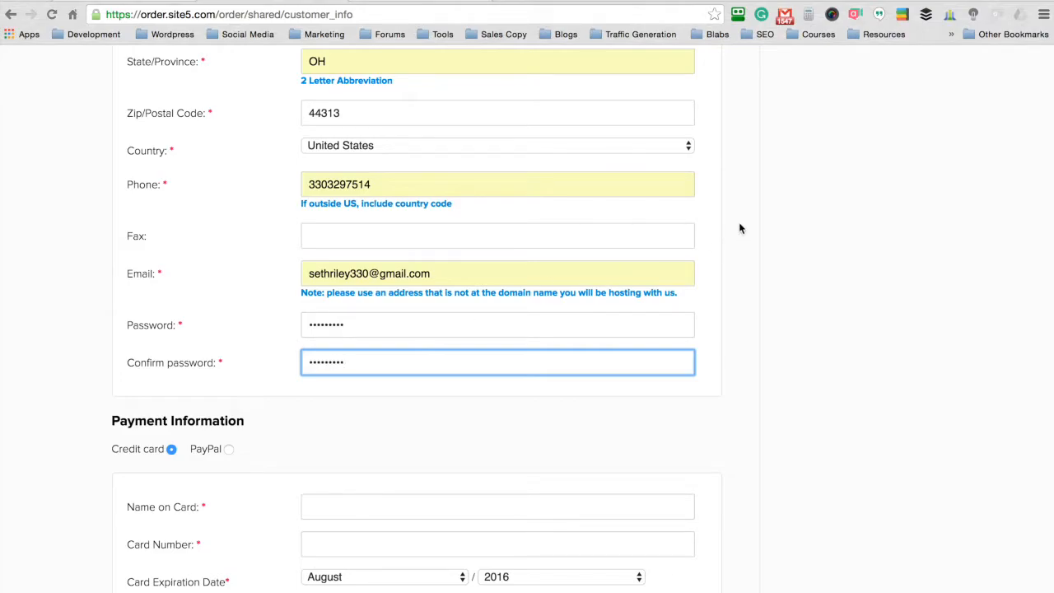
scroll(739, 228, "down", 5)
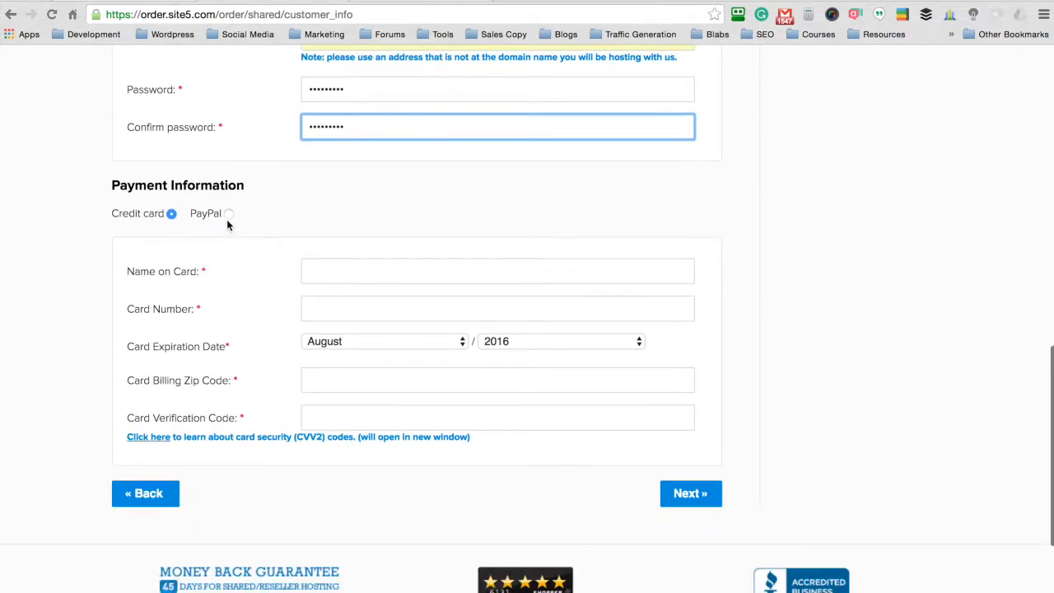
left_click(228, 215)
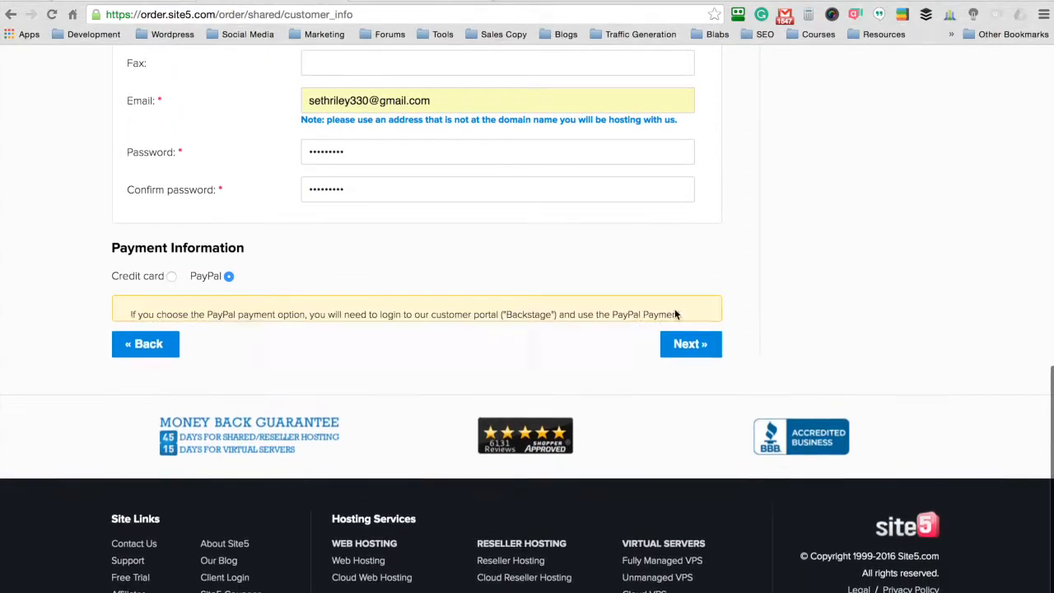
left_click(688, 420)
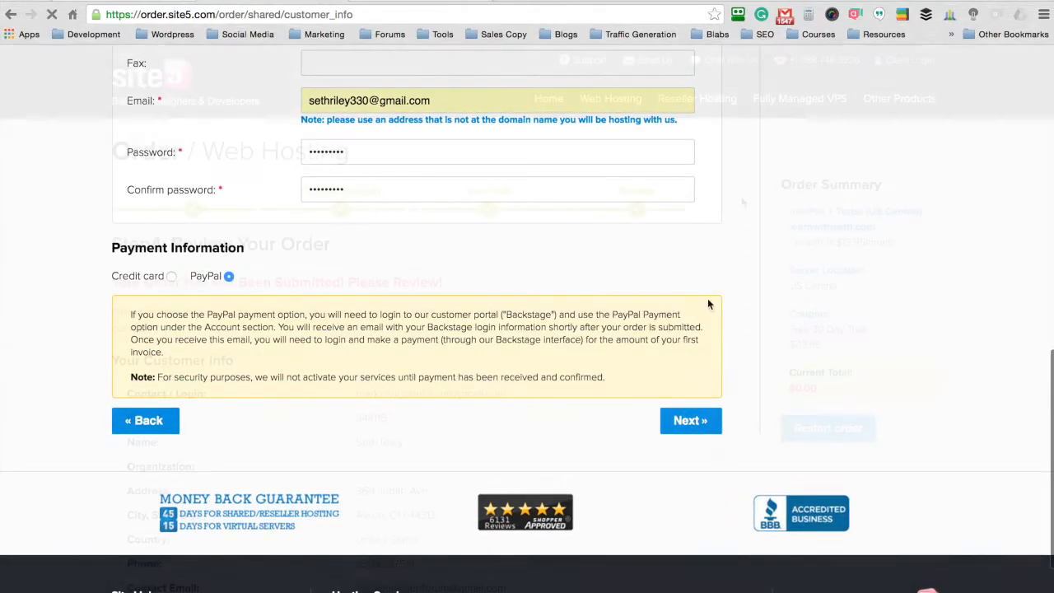
Step: Accept the service agreement and place the $0.00 trial order, then highlight the new account number
scroll(741, 201, "down", 1)
scroll(741, 202, "down", 8)
scroll(741, 201, "down", 4)
left_click(169, 285)
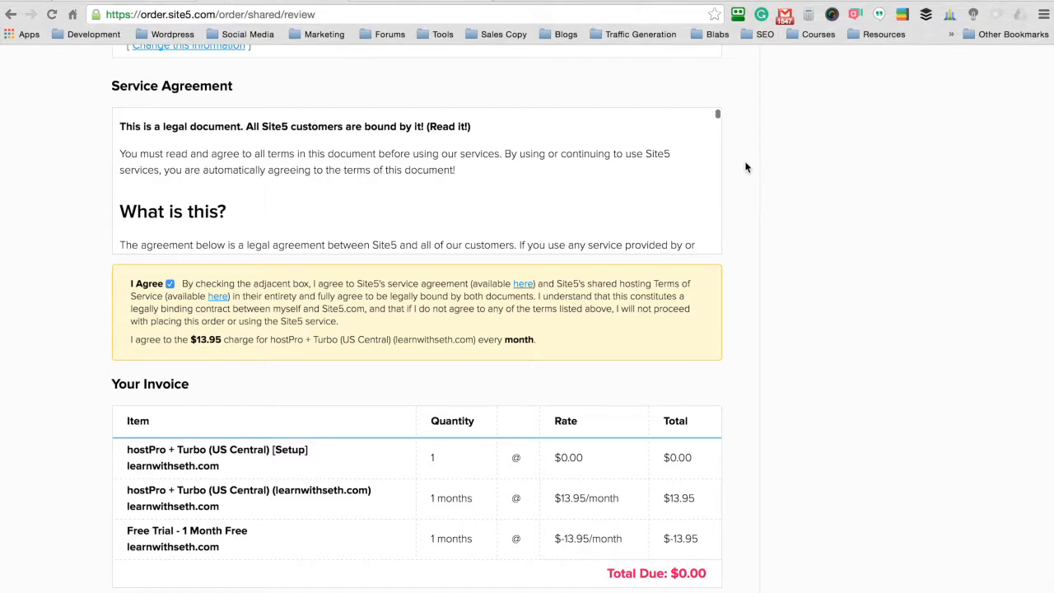
scroll(746, 167, "down", 3)
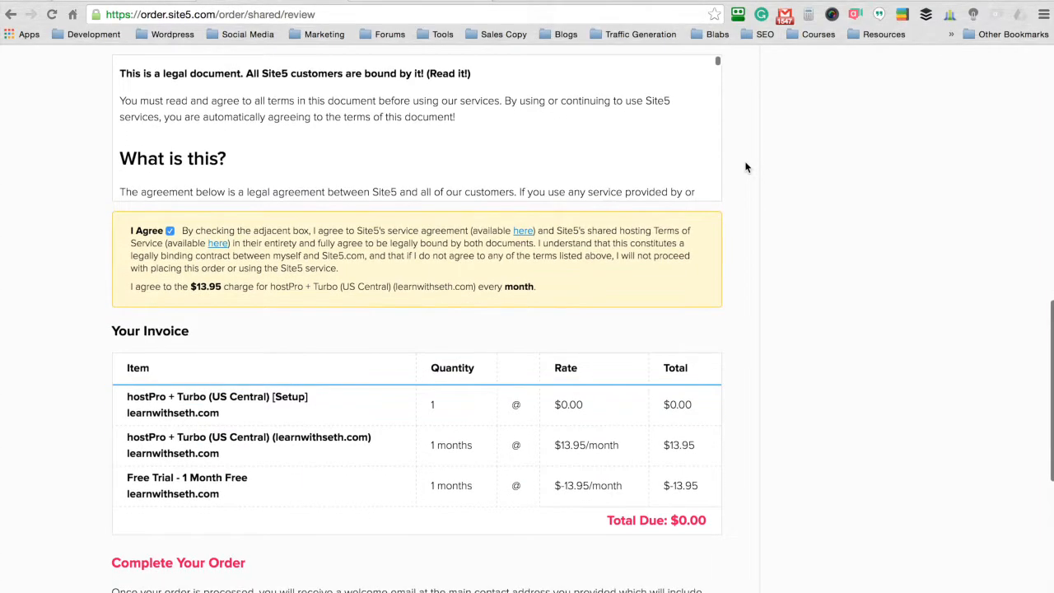
scroll(746, 167, "down", 2)
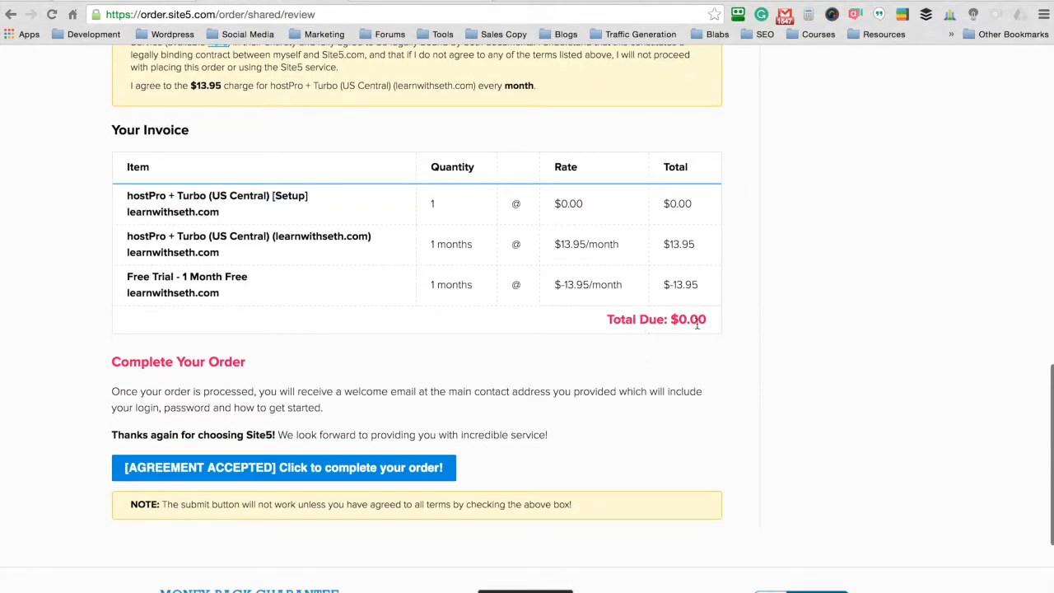
scroll(743, 246, "down", 2)
left_click(321, 344)
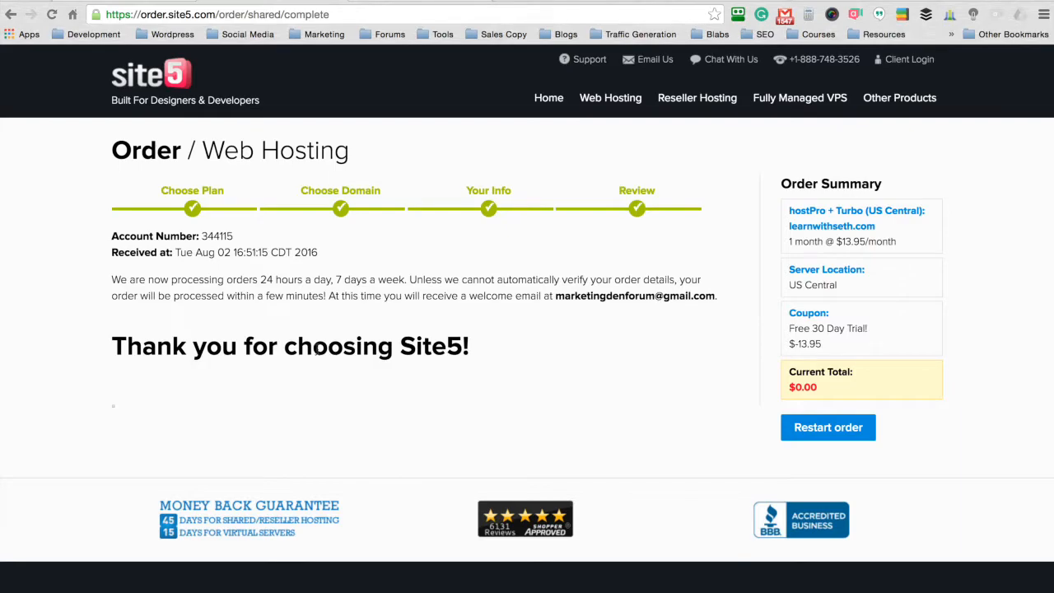
triple_click(215, 236)
left_click(375, 240)
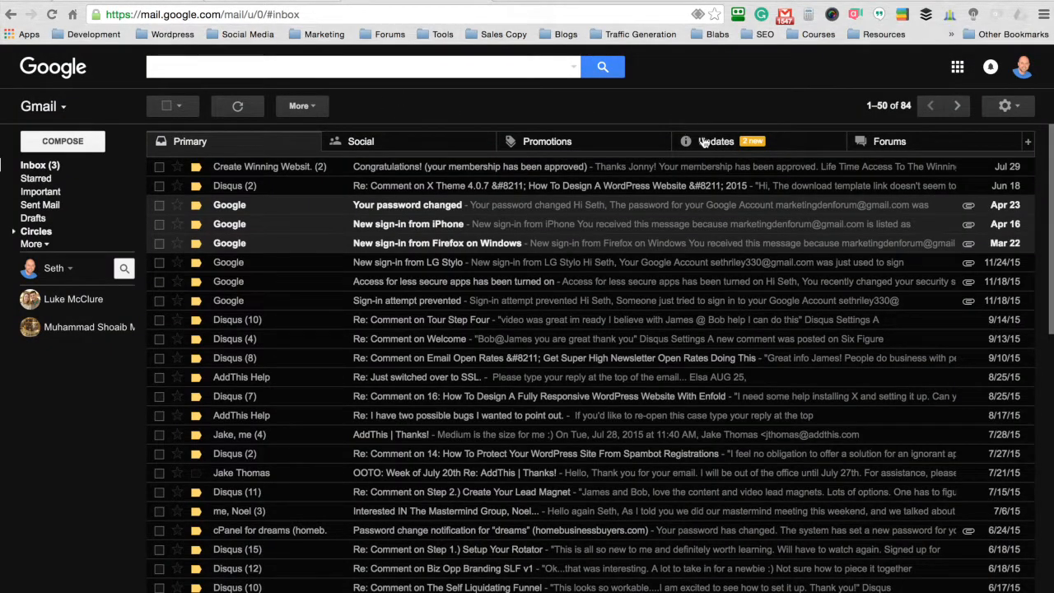
Step: Read the Site5 Backstage Login Info and order confirmation emails under Updates, then return to the inbox
left_click(704, 142)
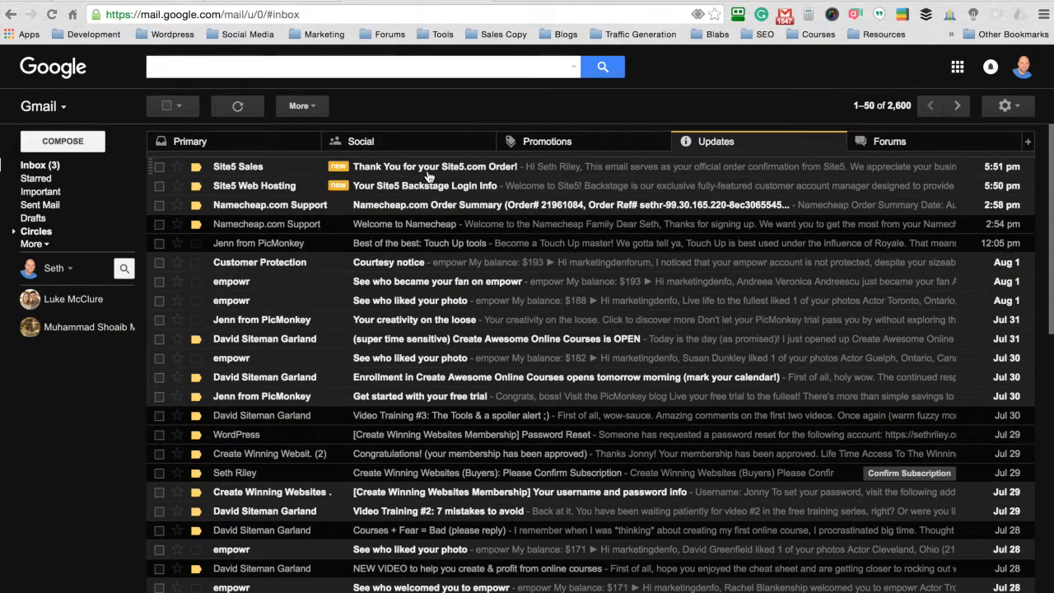
left_click(429, 180)
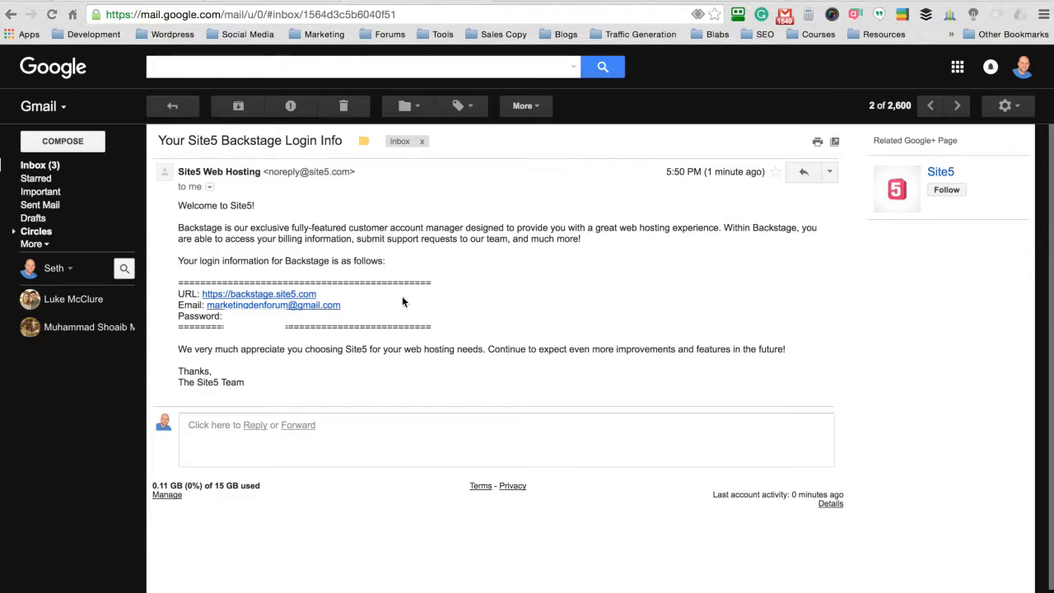
key("u")
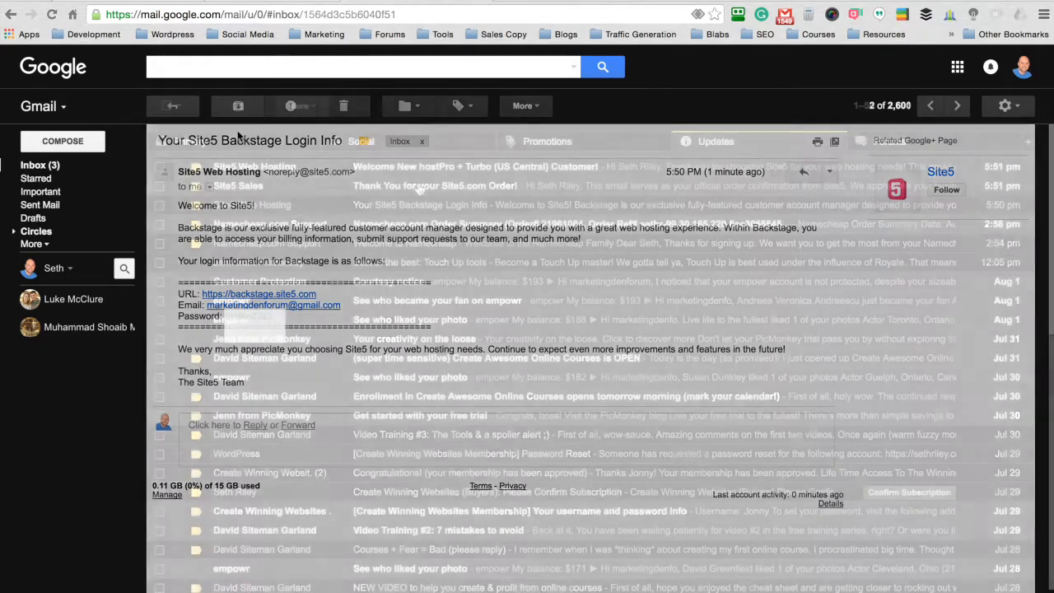
left_click(429, 189)
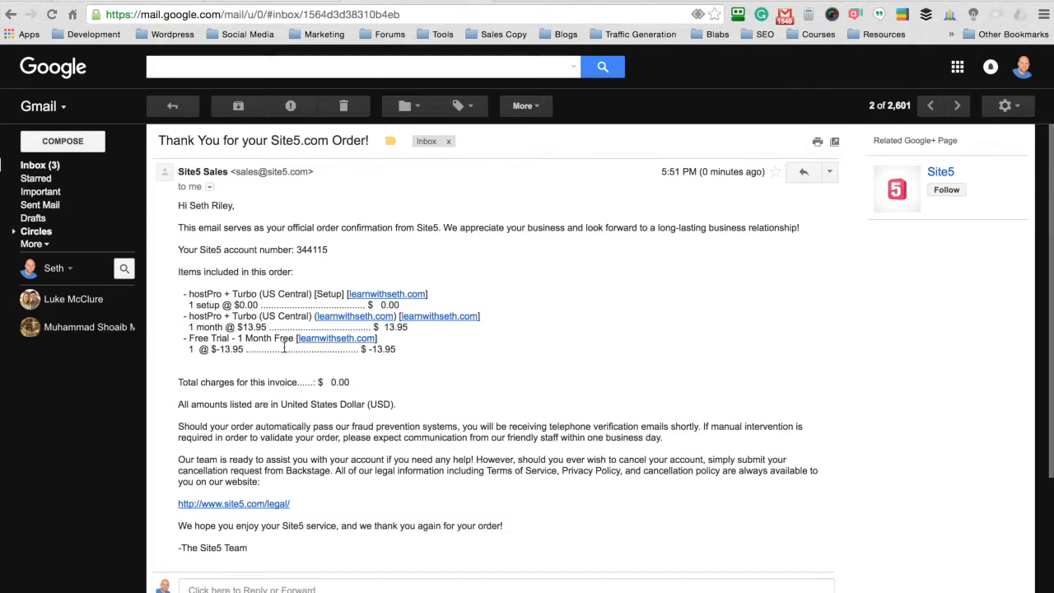
left_click(336, 381)
left_click(172, 107)
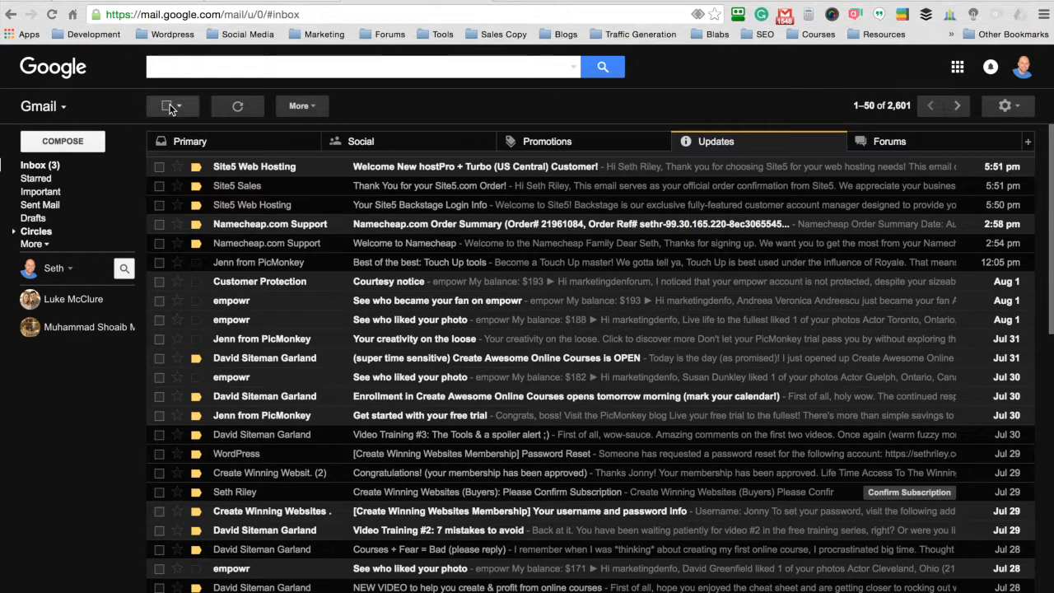
Step: Open the Welcome New hostPro + Turbo email and highlight its account IP and domain name
left_click(508, 167)
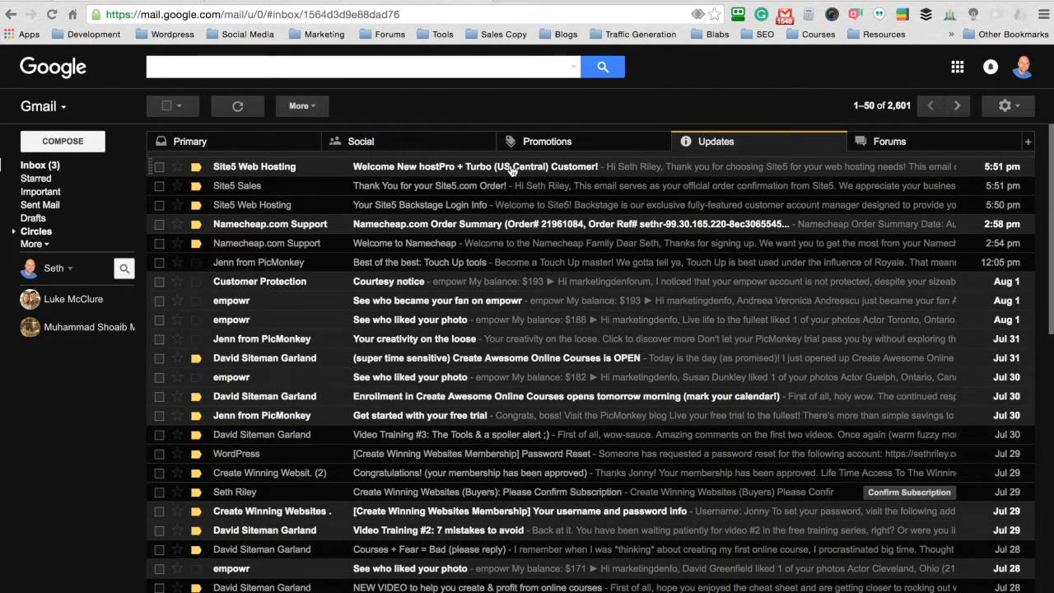
left_click_drag(295, 338, 230, 338)
left_click(355, 338)
left_click_drag(317, 327, 243, 326)
left_click(383, 325)
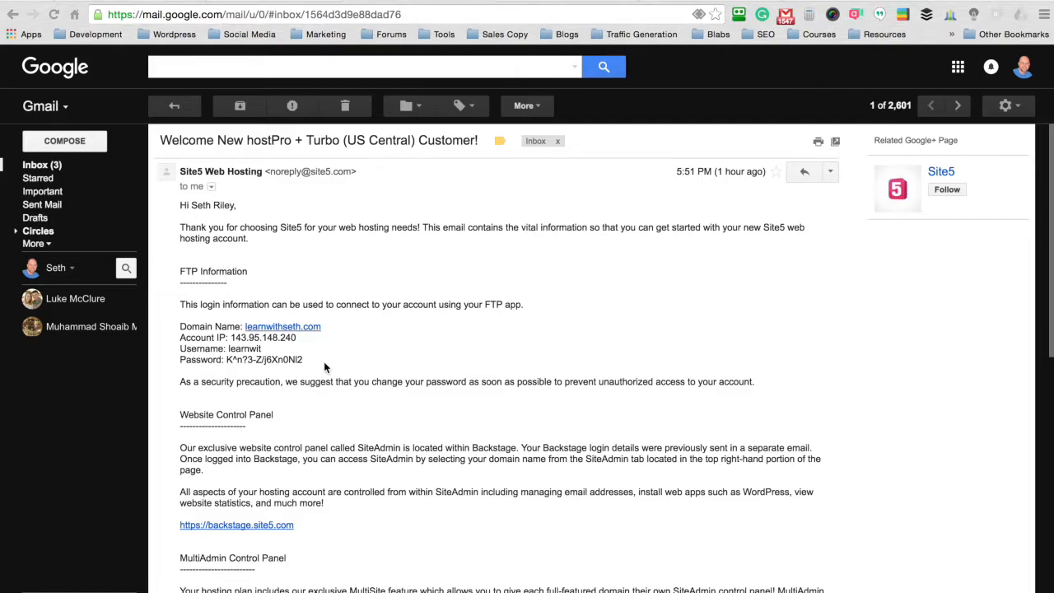
Step: Select the first nameserver dns.site5.com in the DNS section and switch to Namecheap
scroll(567, 191, "down", 3)
scroll(567, 189, "down", 5)
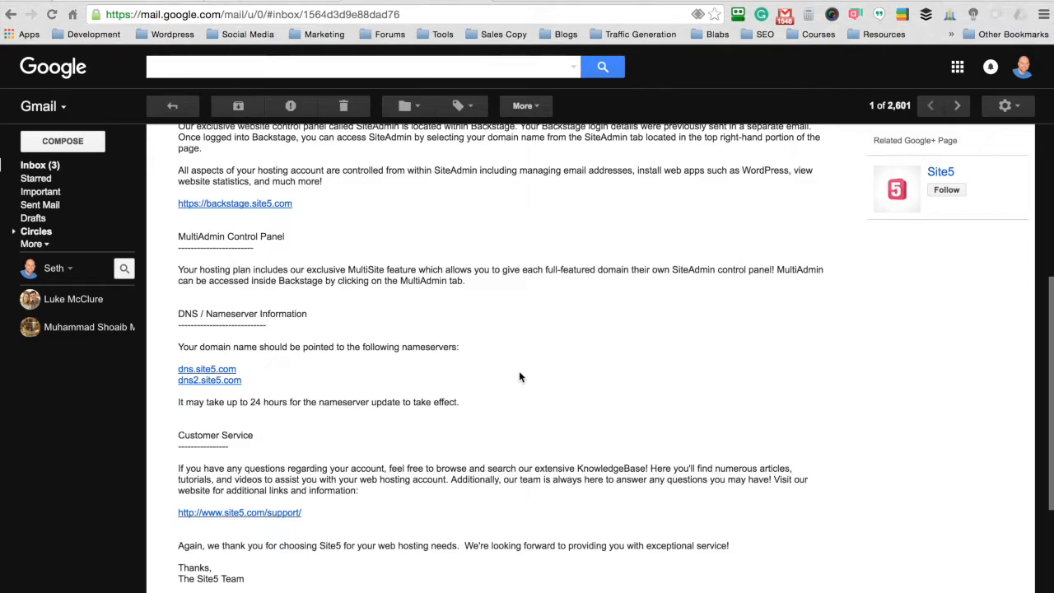
left_click(276, 370)
left_click_drag(277, 370, 175, 368)
key("super+c")
key("ctrl+Tab")
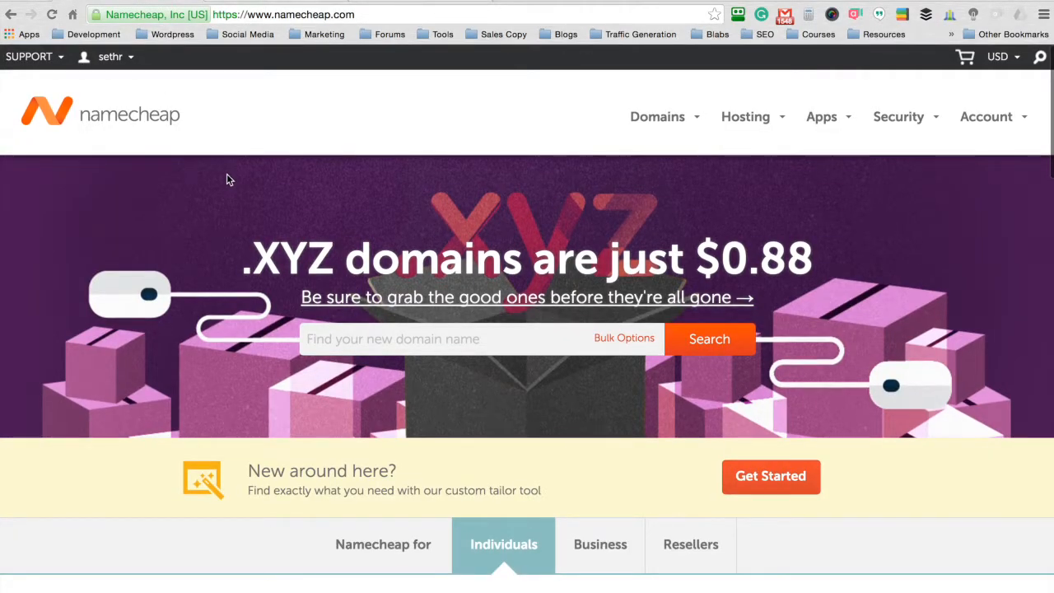
Step: Open learnwithseth.com's management page from the Namecheap account dashboard
left_click(109, 56)
left_click(107, 235)
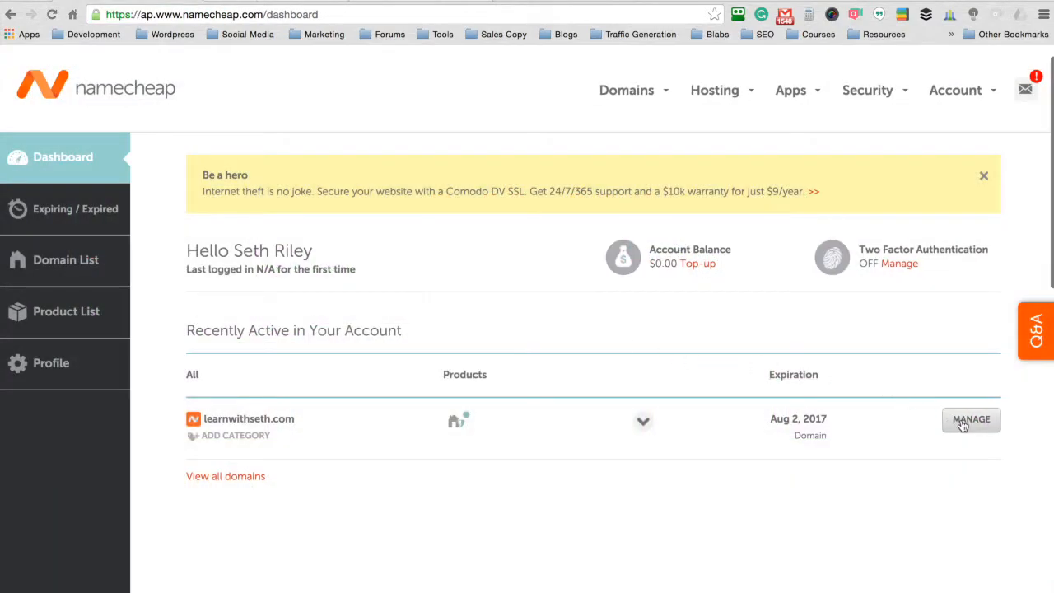
left_click(971, 420)
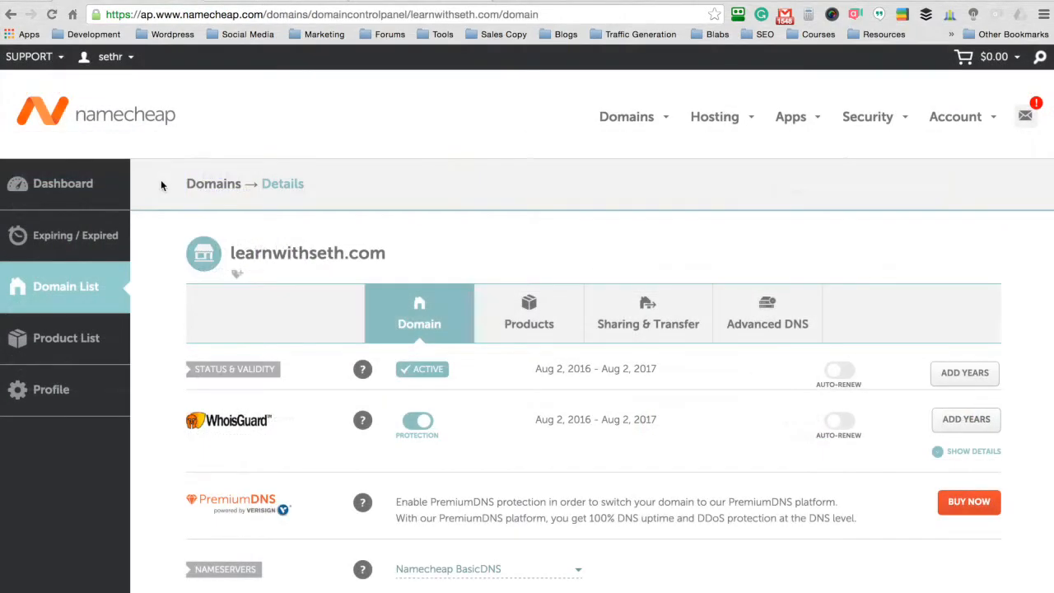
Step: Switch the nameservers to Custom DNS and paste dns.site5.com as Nameserver 1
scroll(160, 186, "down", 1)
scroll(162, 185, "down", 5)
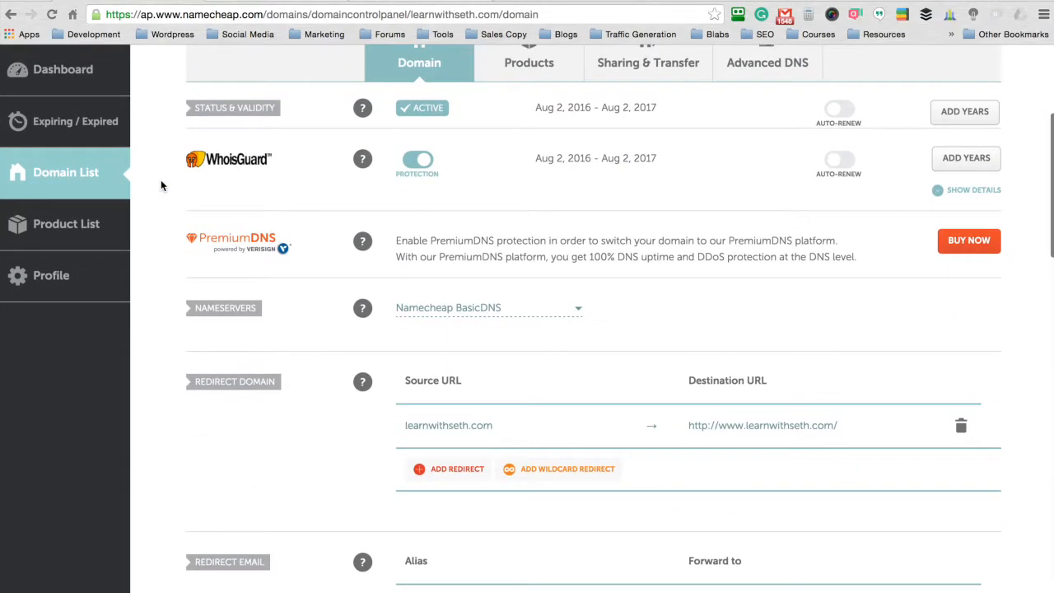
left_click(579, 309)
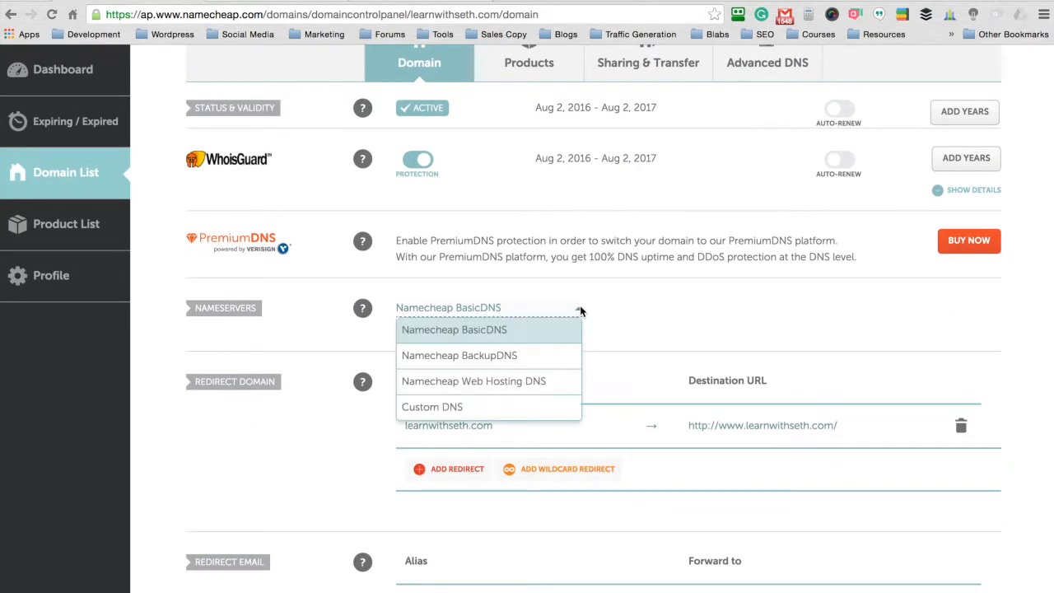
left_click(473, 409)
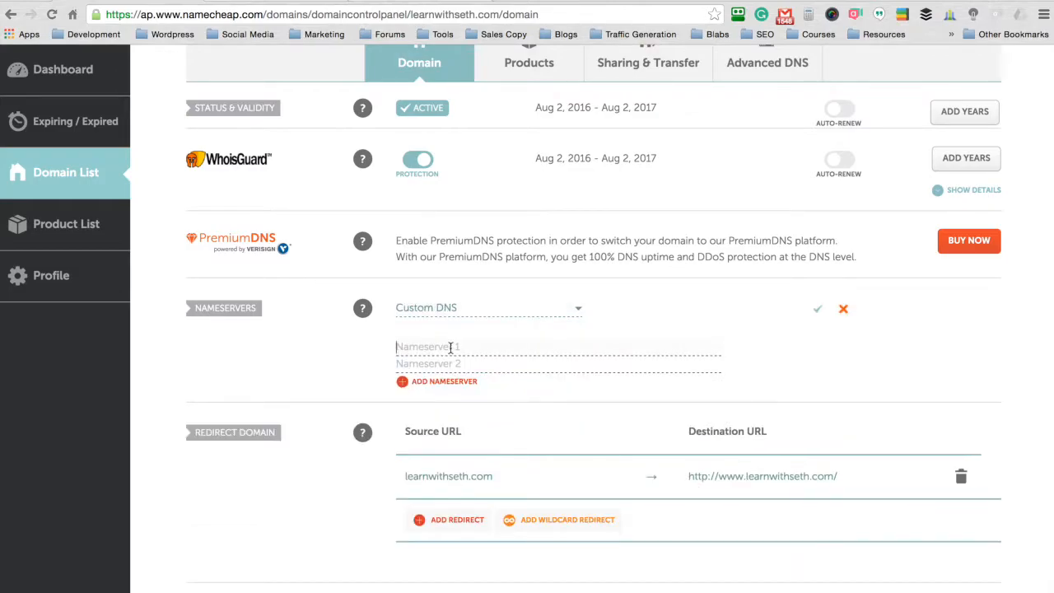
key("super+v")
Step: Copy dns2.site5.com from the welcome email into Nameserver 2 and save the custom nameservers
left_click(411, 0)
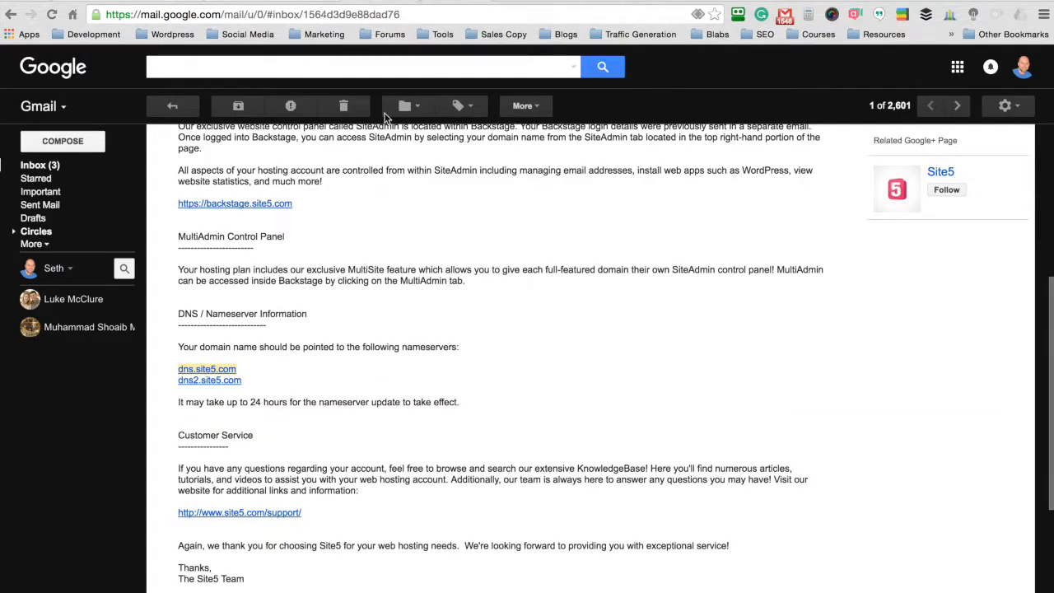
left_click(261, 370)
left_click_drag(245, 381, 172, 382)
key("super+c")
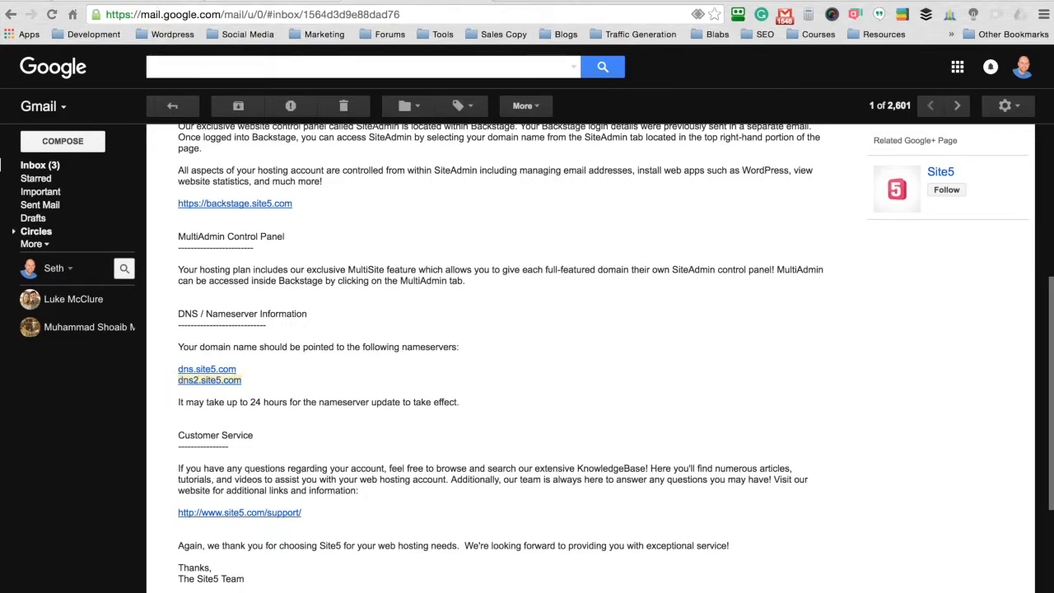
left_click(173, 1)
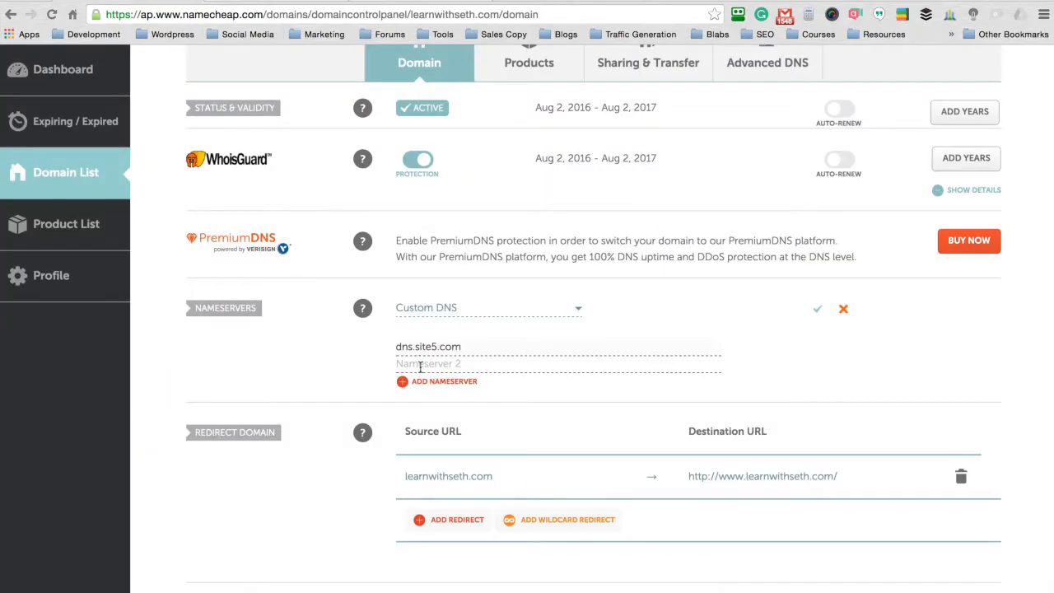
key("super+v")
left_click(818, 311)
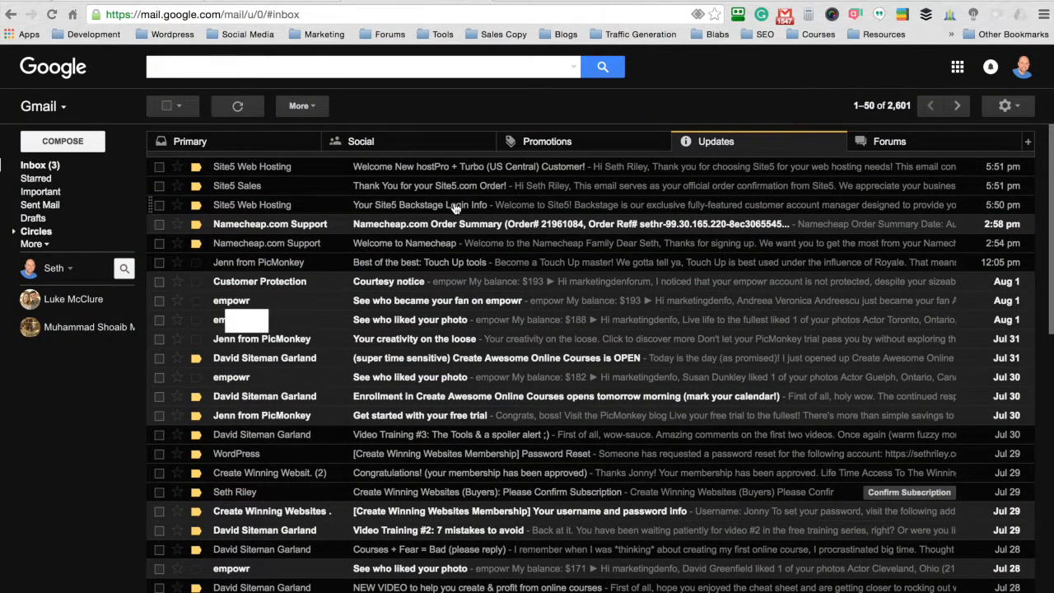
Step: Open the Backstage Login Info email and follow its backstage.site5.com login link
left_click(453, 207)
left_click_drag(341, 140, 159, 137)
left_click(482, 170)
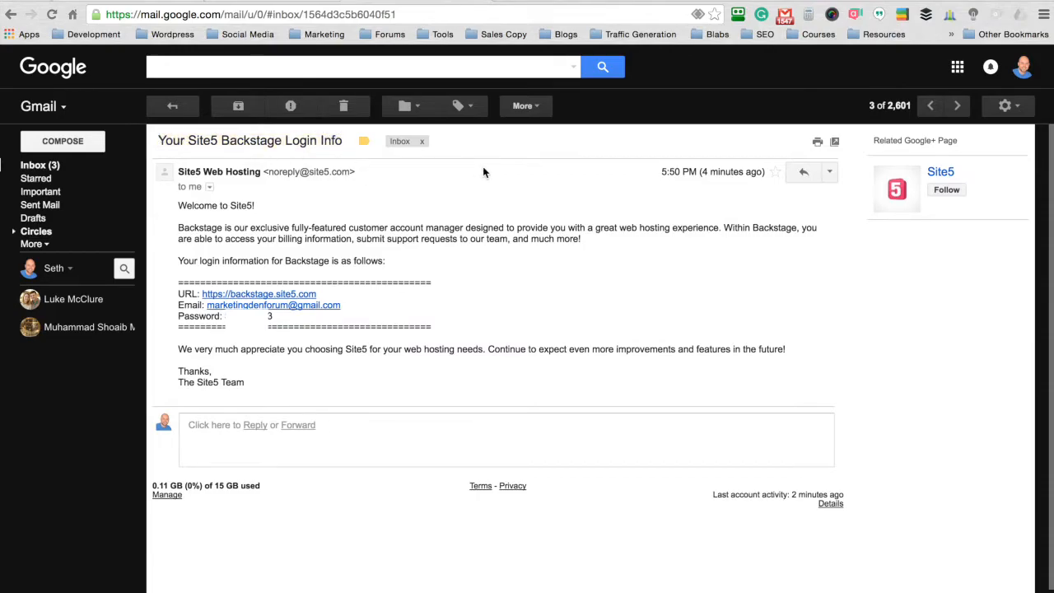
left_click(276, 295)
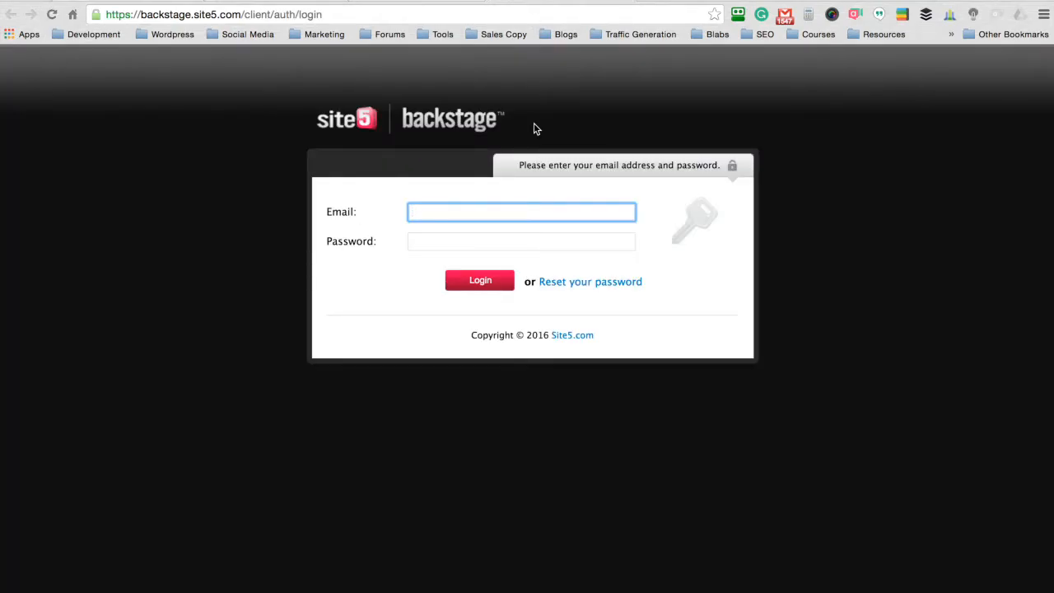
Step: Paste the emailed account e-mail and password into the Backstage form and log in
left_click(418, 2)
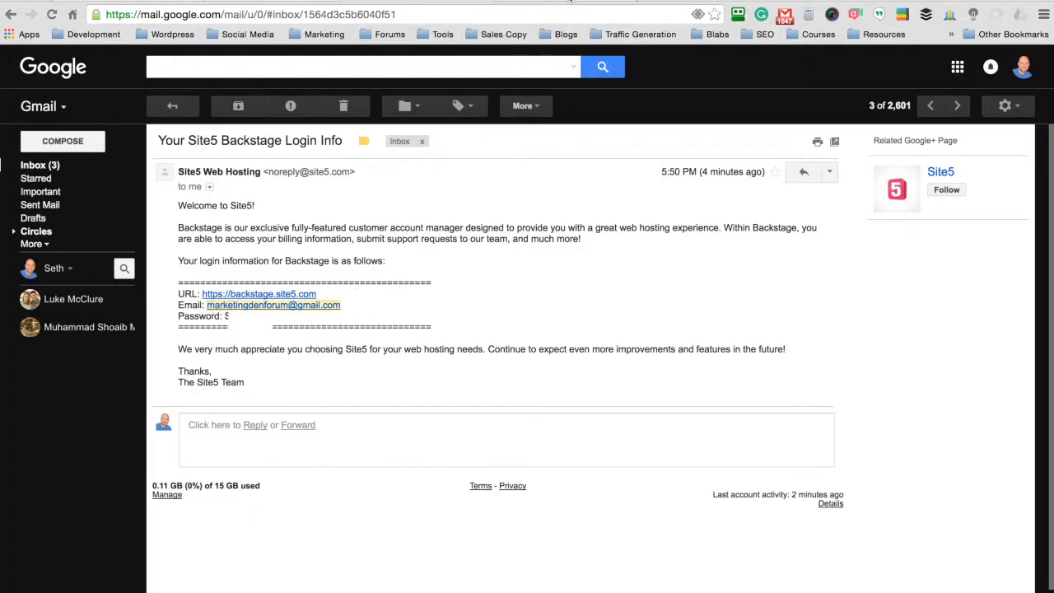
left_click(568, 1)
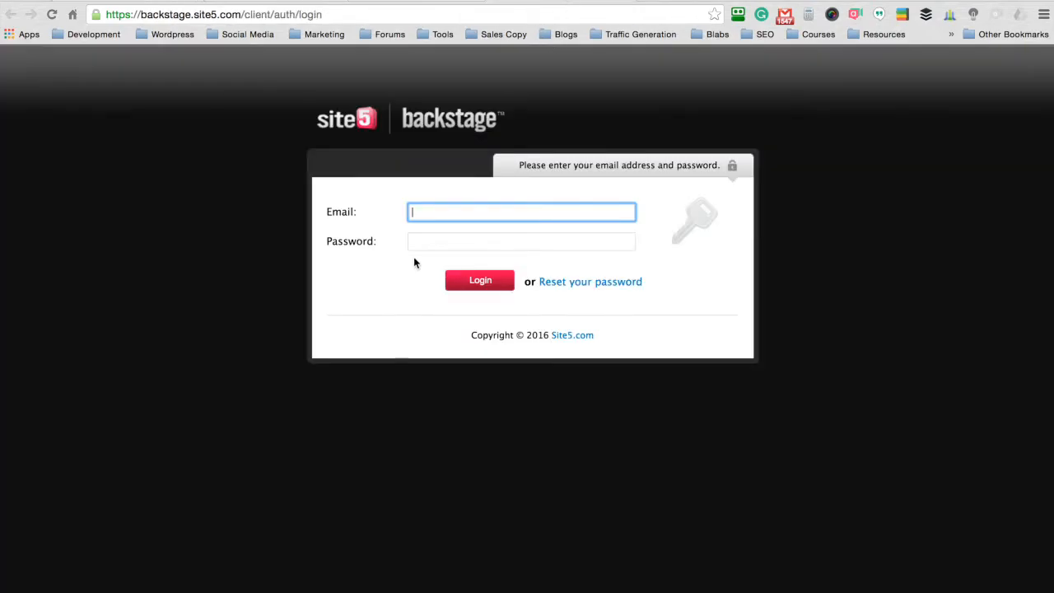
key("super+v")
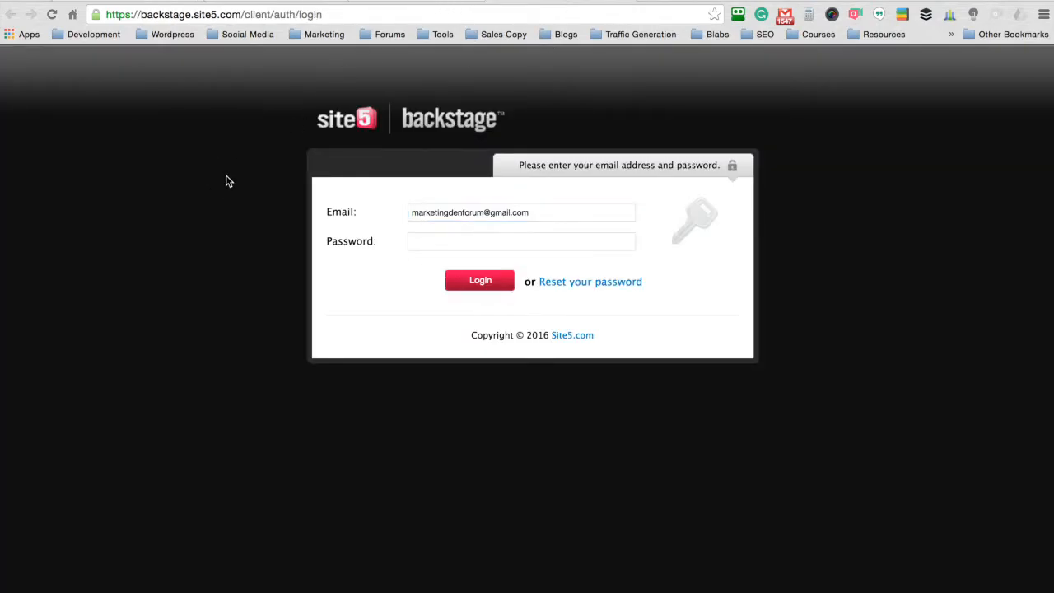
left_click(408, 3)
left_click_drag(294, 322, 225, 317)
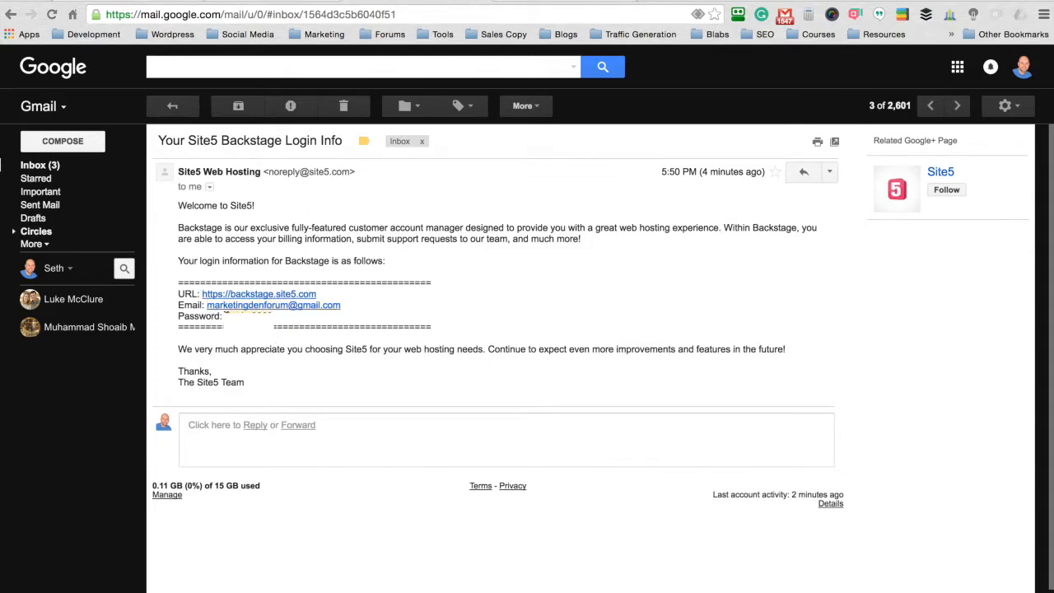
left_click(541, 0)
left_click(497, 248)
key("ctrl+v")
left_click(484, 281)
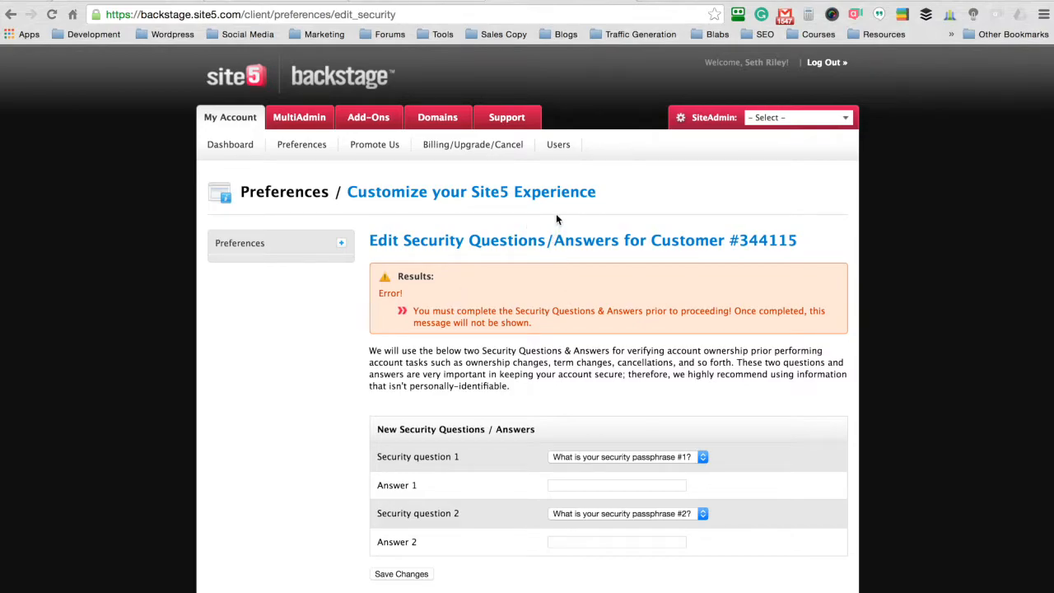
Step: Set a custom first security question 'what is my favorite pop?' and enter its answer
scroll(877, 199, "down", 1)
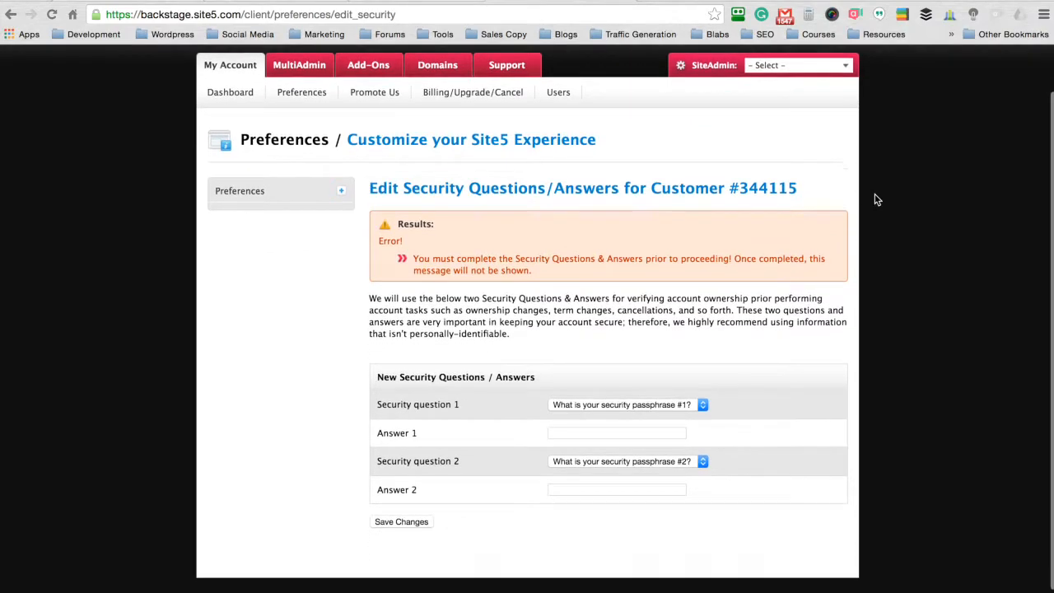
scroll(877, 199, "down", 1)
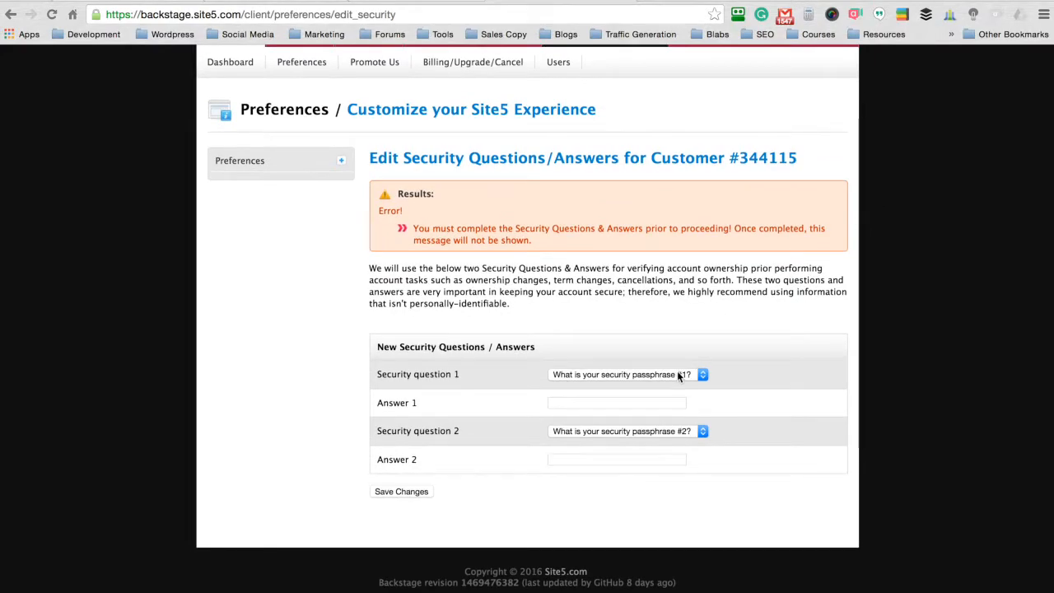
left_click(677, 373)
left_click(626, 386)
left_click(627, 403)
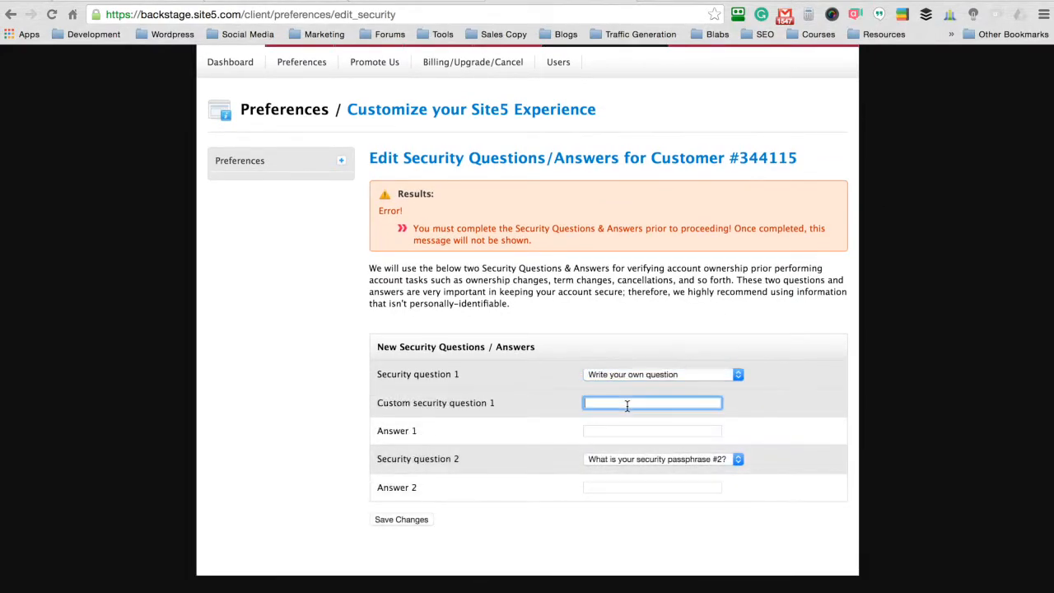
key("Tab")
left_click(770, 383)
Step: Set a custom second question 'Do you like icecream?' with its answer, and save both
left_click(707, 459)
left_click(774, 382)
left_click(636, 483)
type("Do yo")
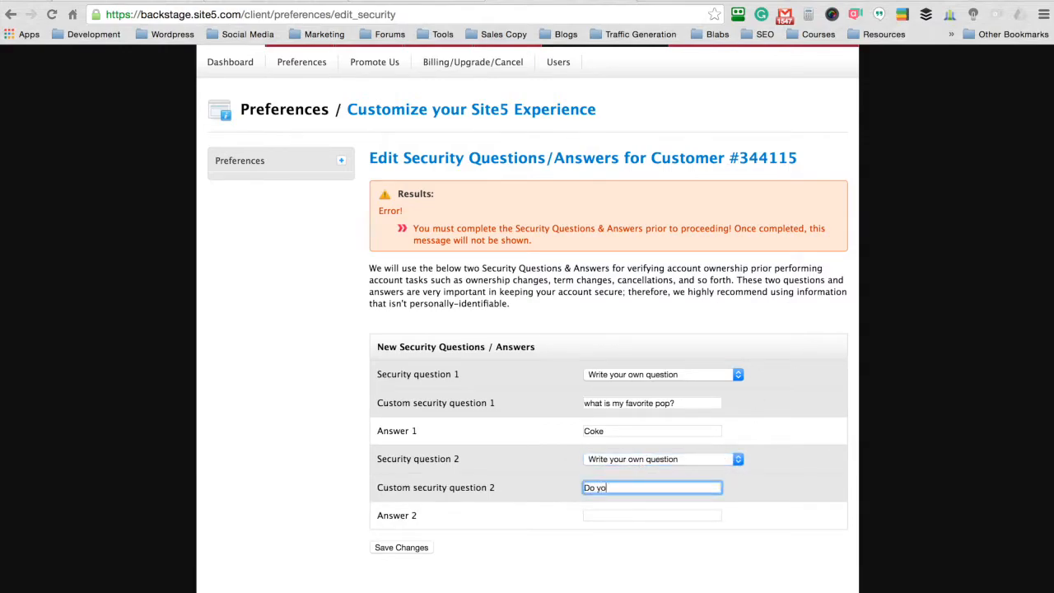
type("u like icecream?")
left_click(635, 514)
left_click(822, 383)
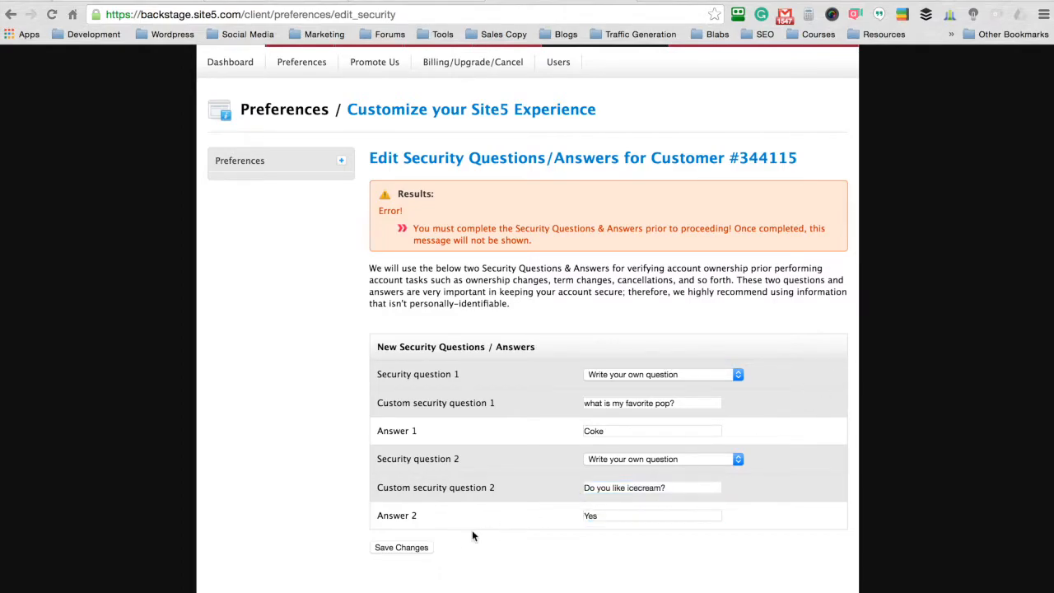
left_click(400, 548)
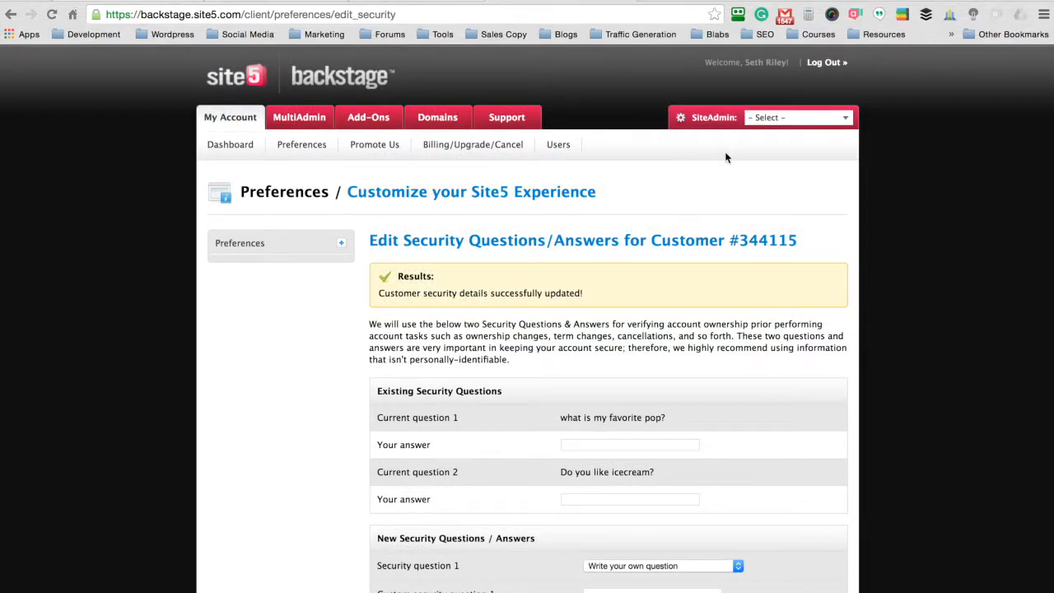
Step: Open the learnwithseth.com control panel from the SiteAdmin dropdown and scroll to Software / Services
left_click(820, 125)
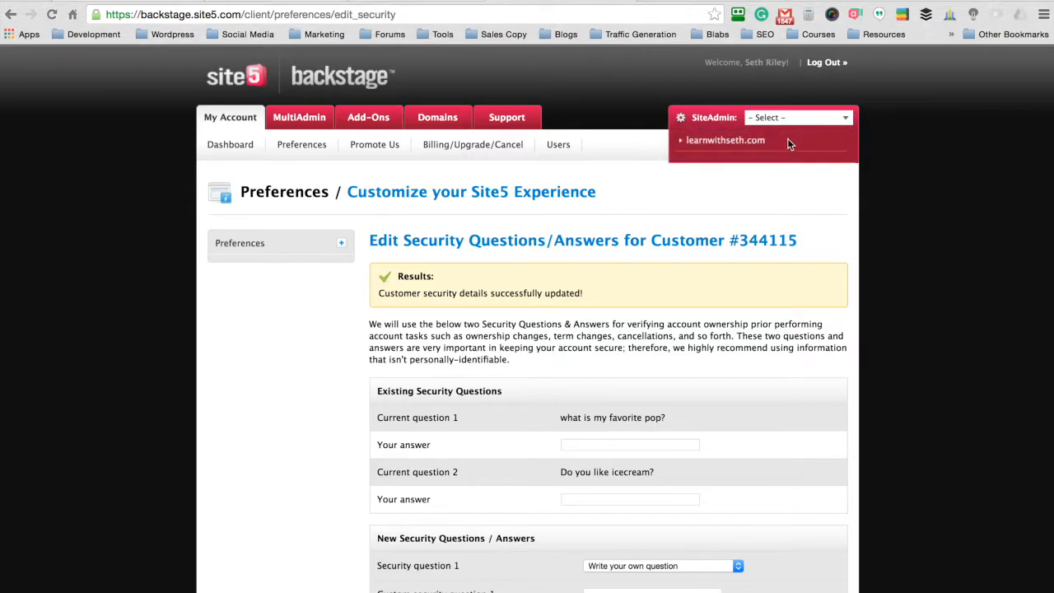
left_click(718, 143)
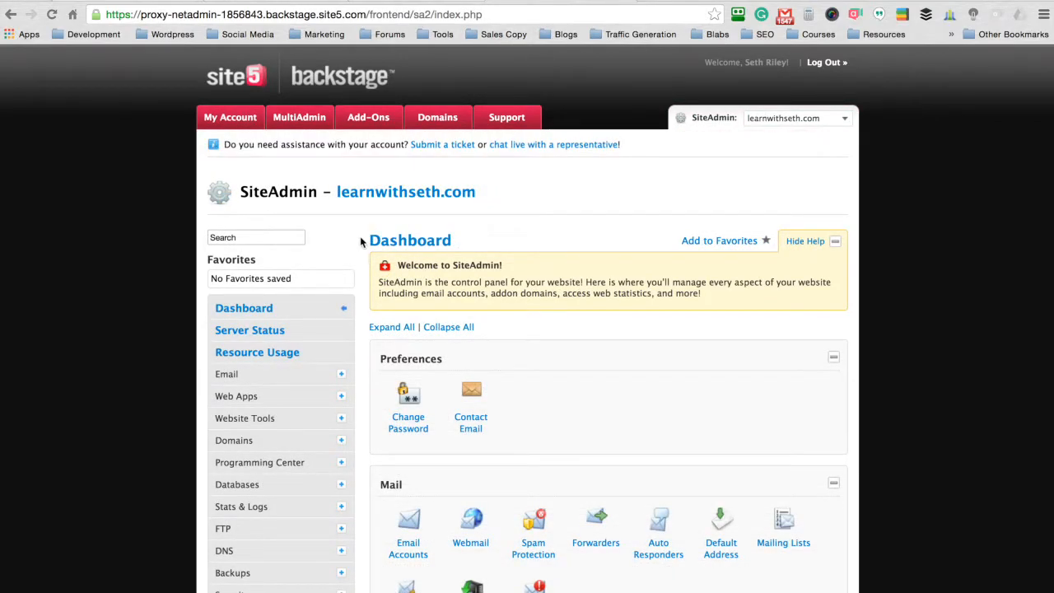
scroll(358, 236, "down", 3)
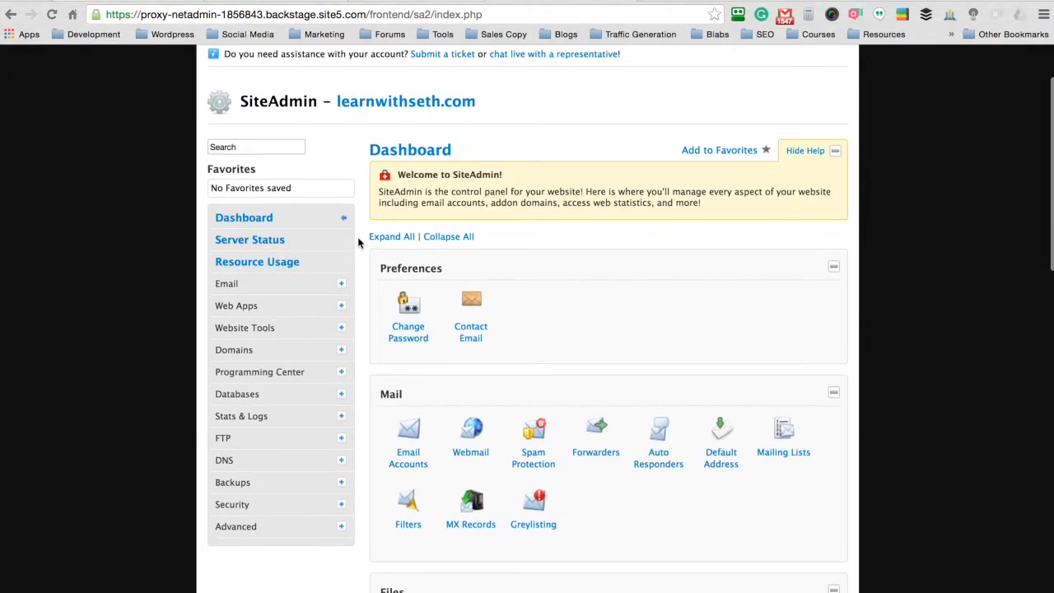
scroll(358, 241, "down", 5)
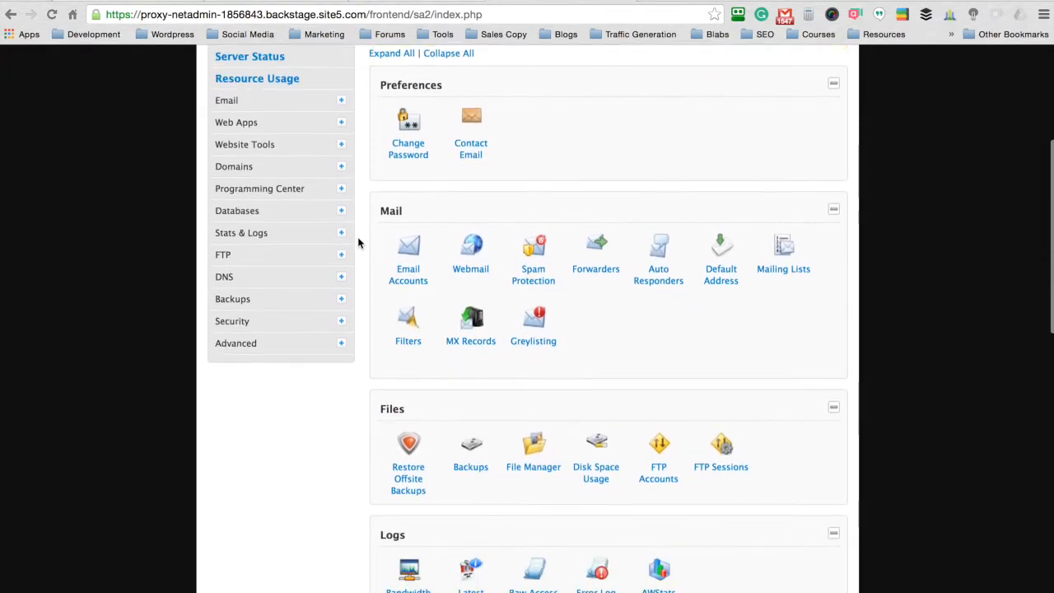
scroll(357, 236, "down", 2)
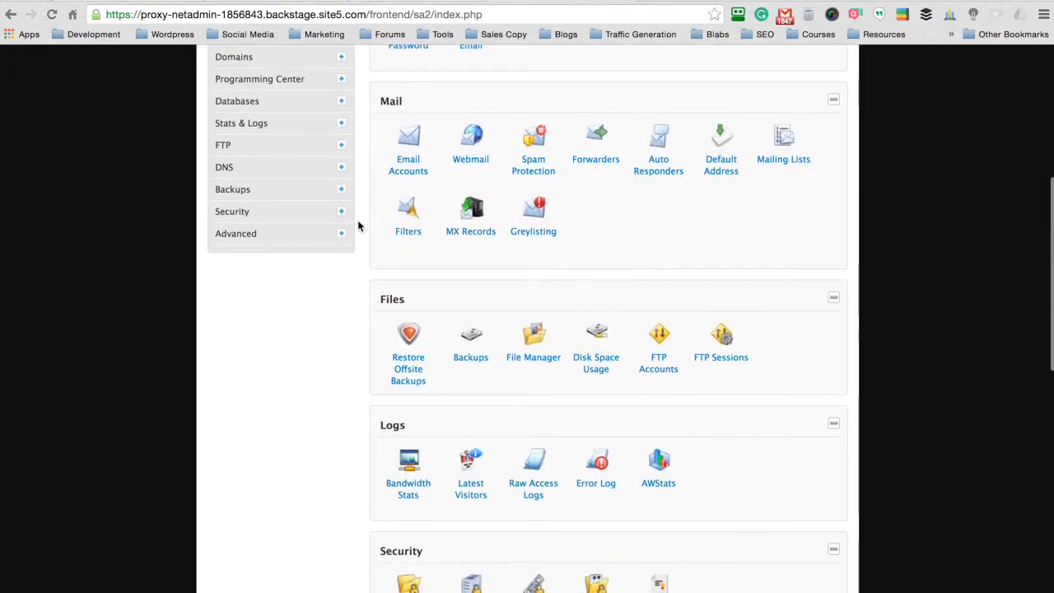
scroll(359, 220, "down", 4)
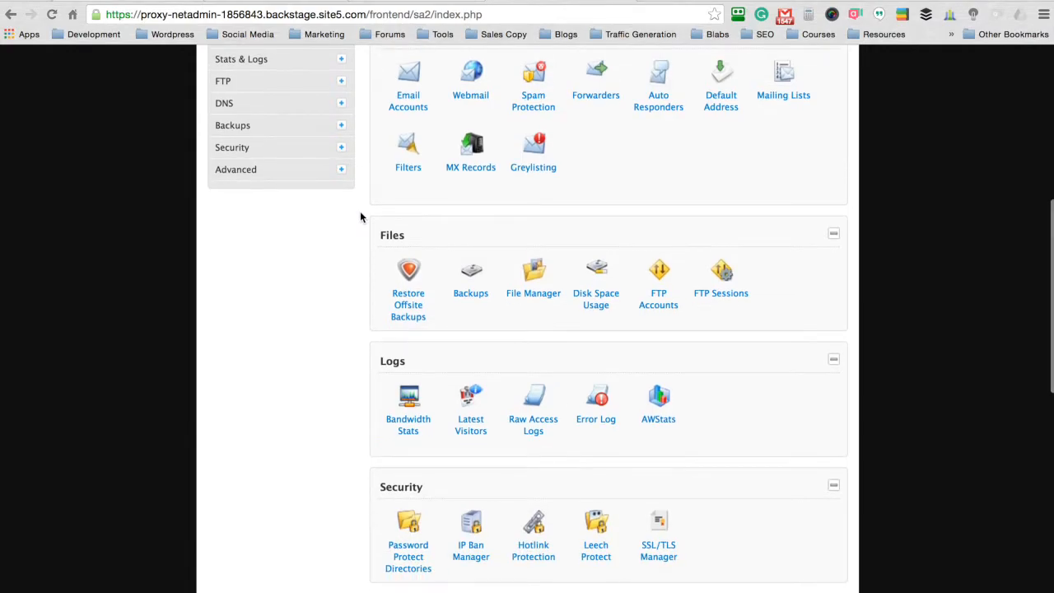
scroll(360, 217, "down", 7)
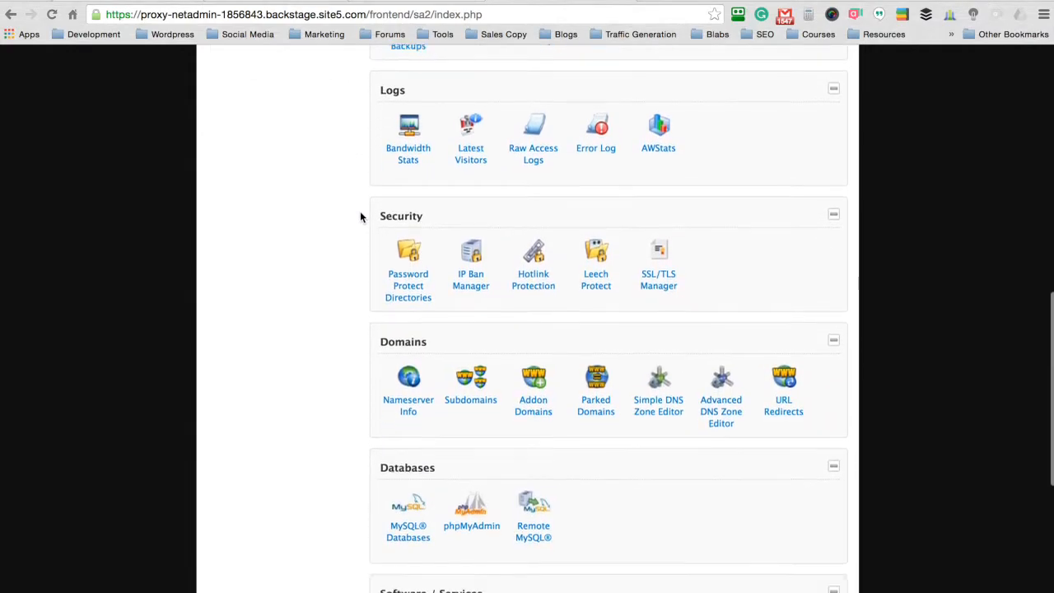
scroll(360, 216, "down", 3)
scroll(360, 216, "down", 2)
scroll(360, 216, "down", 2)
scroll(359, 216, "down", 2)
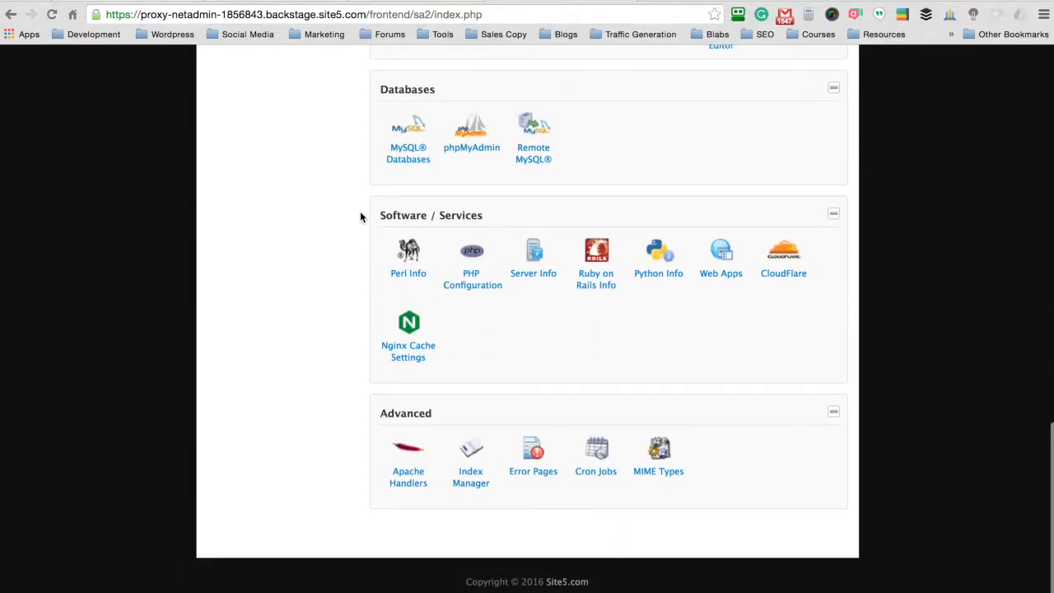
scroll(360, 217, "up", 1)
scroll(360, 216, "up", 2)
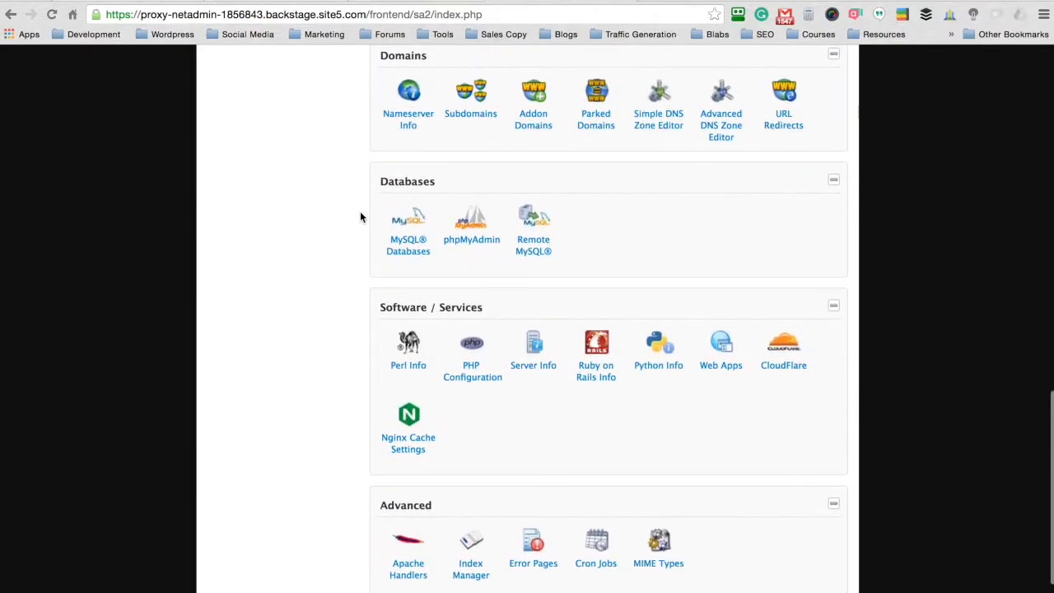
scroll(360, 217, "up", 1)
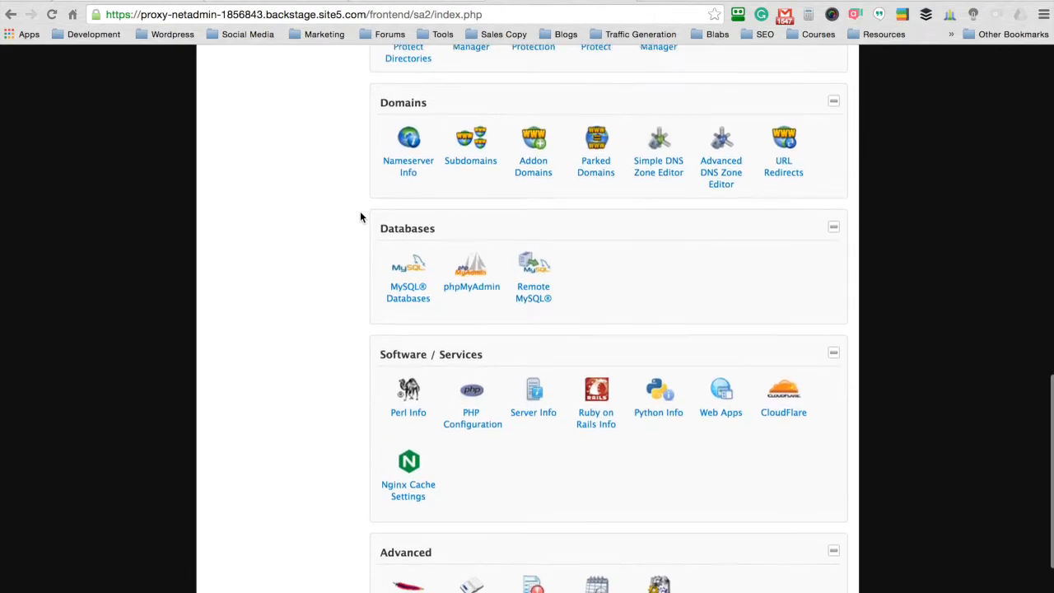
scroll(568, 260, "down", 3)
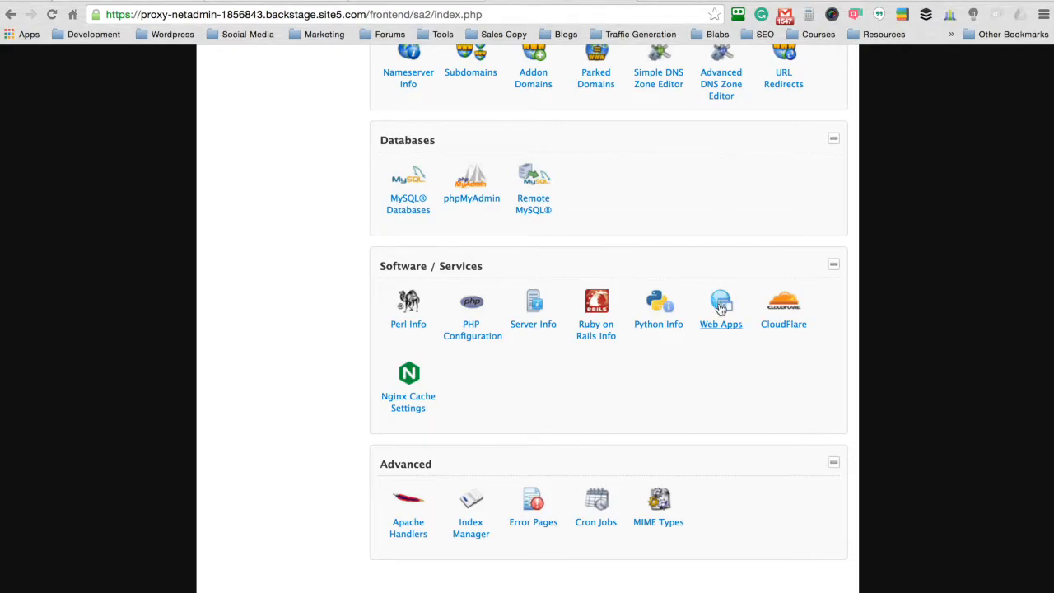
Step: Open Web Apps, select WordPress and launch its install form for learnwithseth.com
left_click(720, 306)
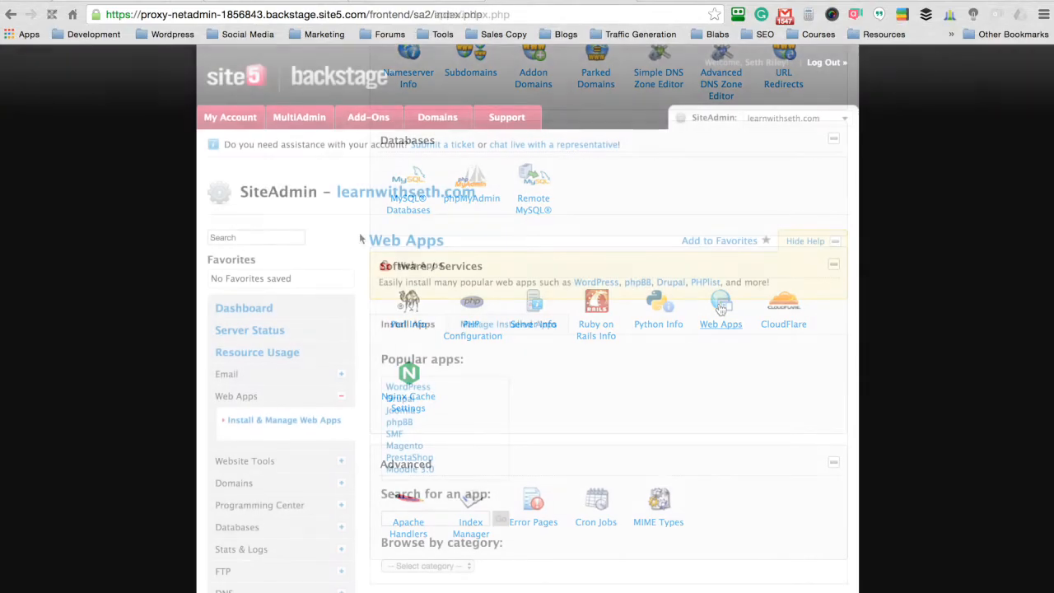
left_click_drag(444, 240, 366, 240)
left_click(540, 395)
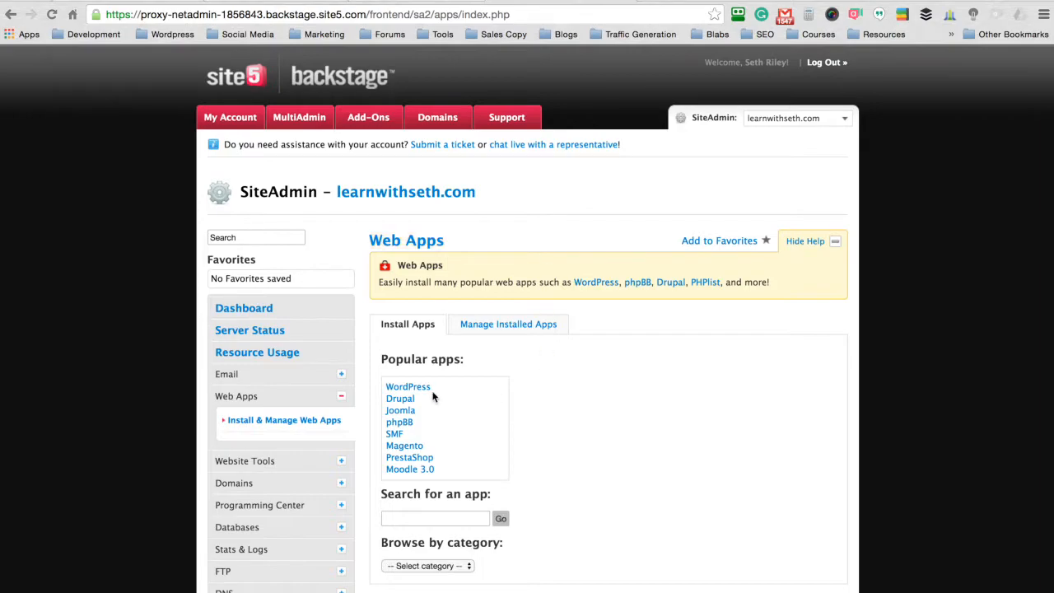
left_click(409, 387)
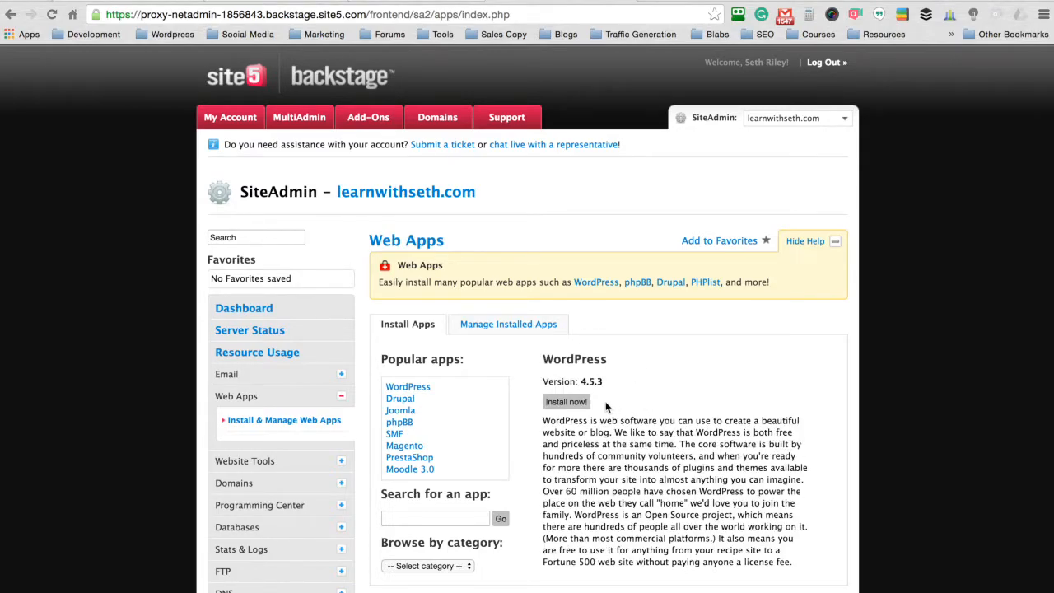
left_click(565, 402)
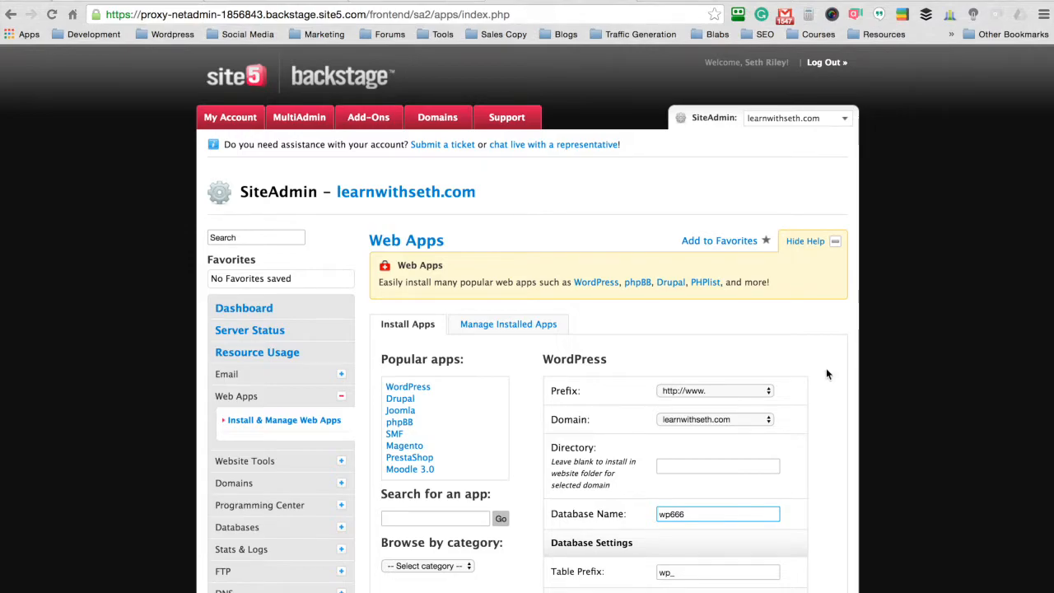
left_click(725, 393)
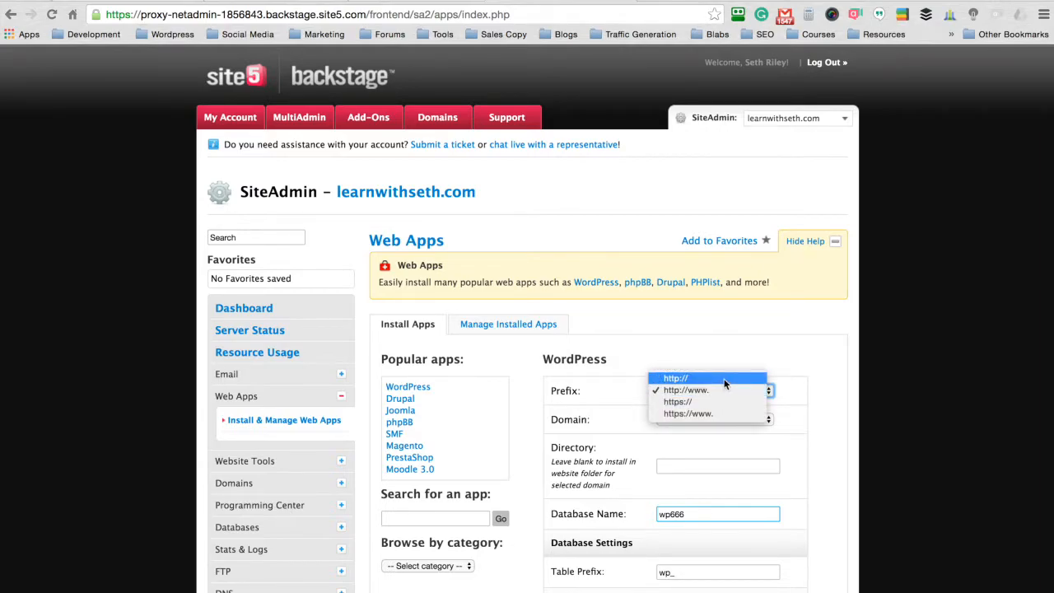
left_click(724, 381)
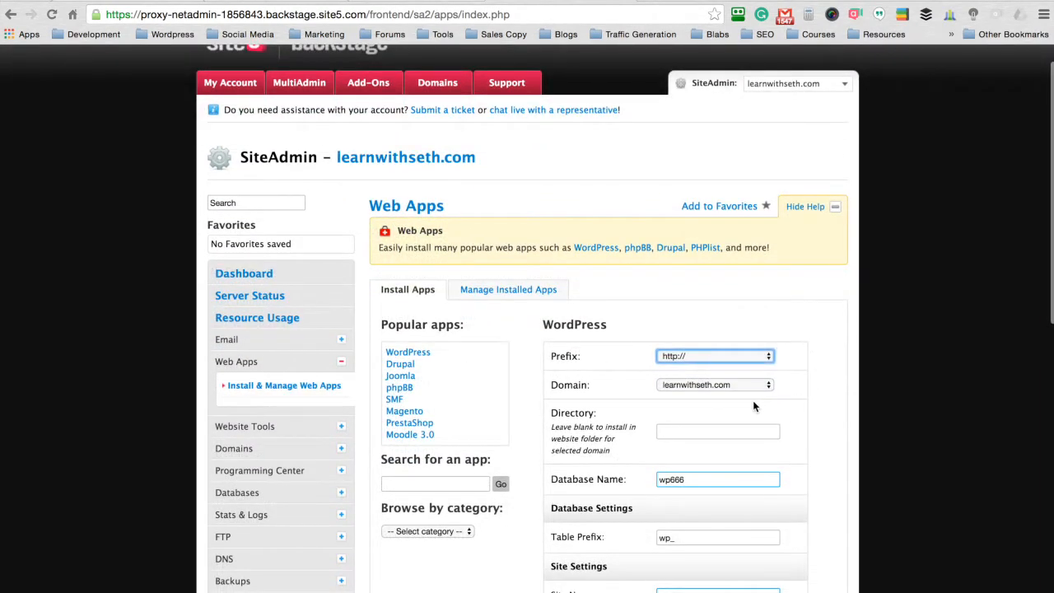
left_click(712, 384)
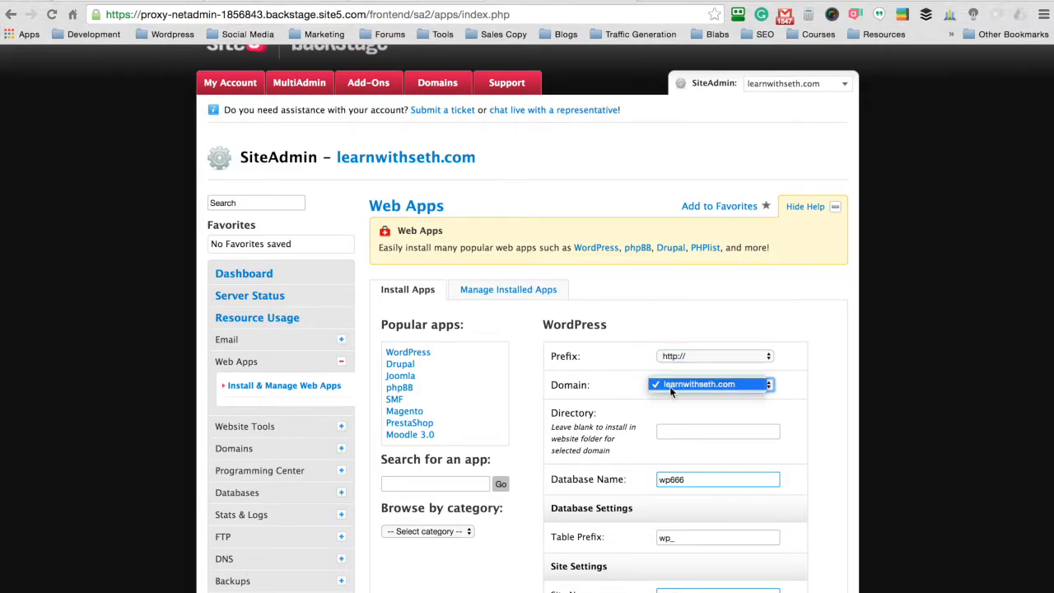
left_click(821, 378)
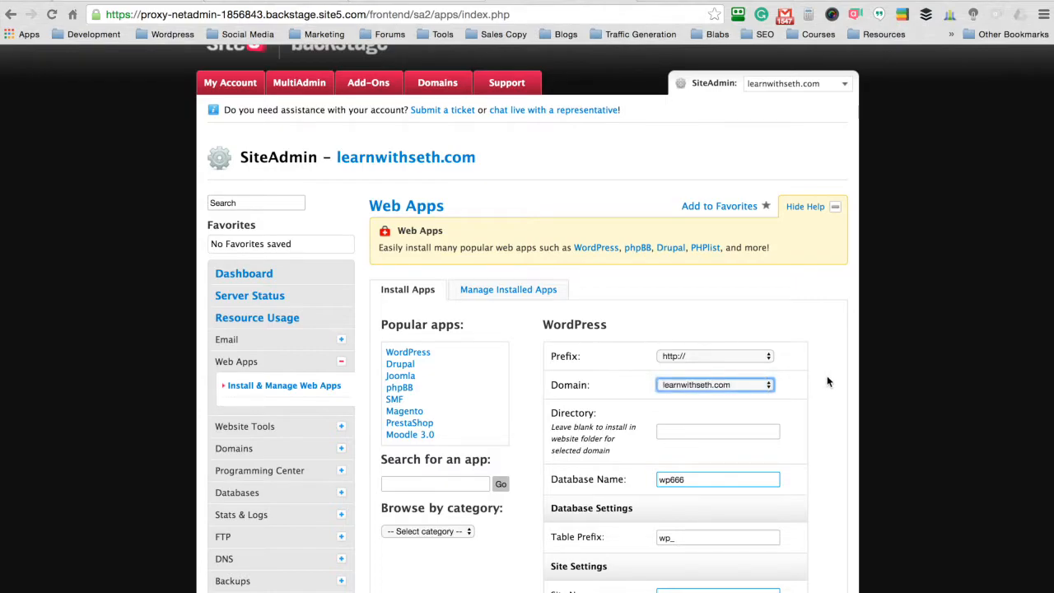
left_click(827, 376)
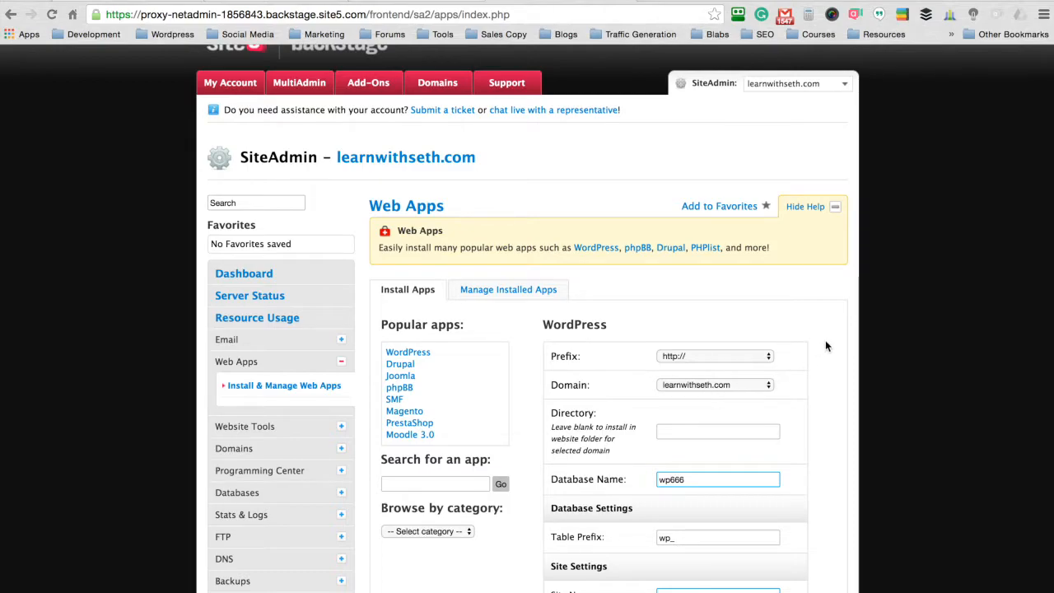
Step: Enter 'members' in the install directory field
scroll(828, 346, "down", 3)
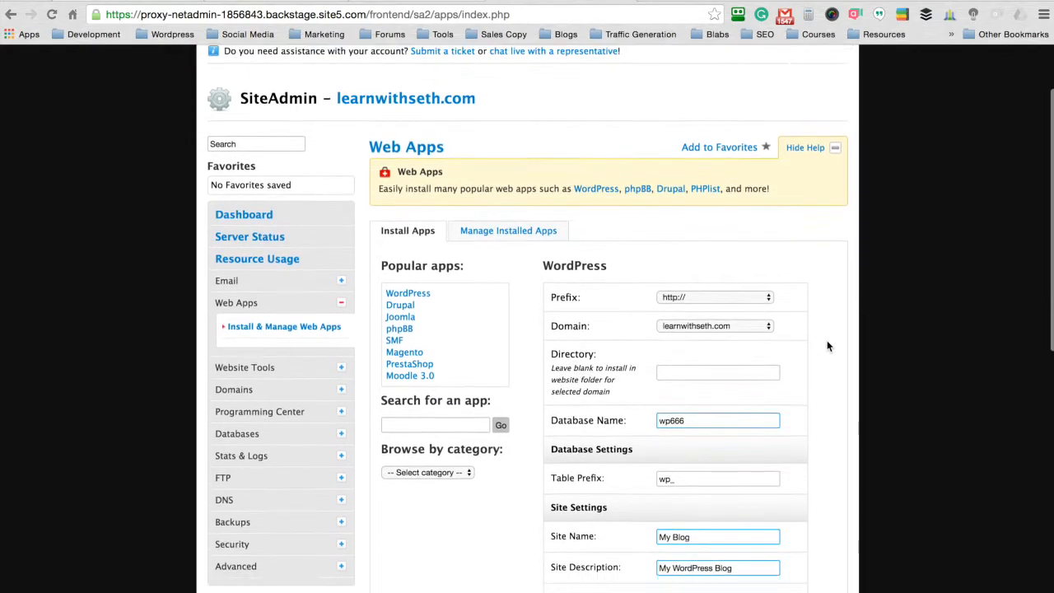
left_click(727, 335)
type("members")
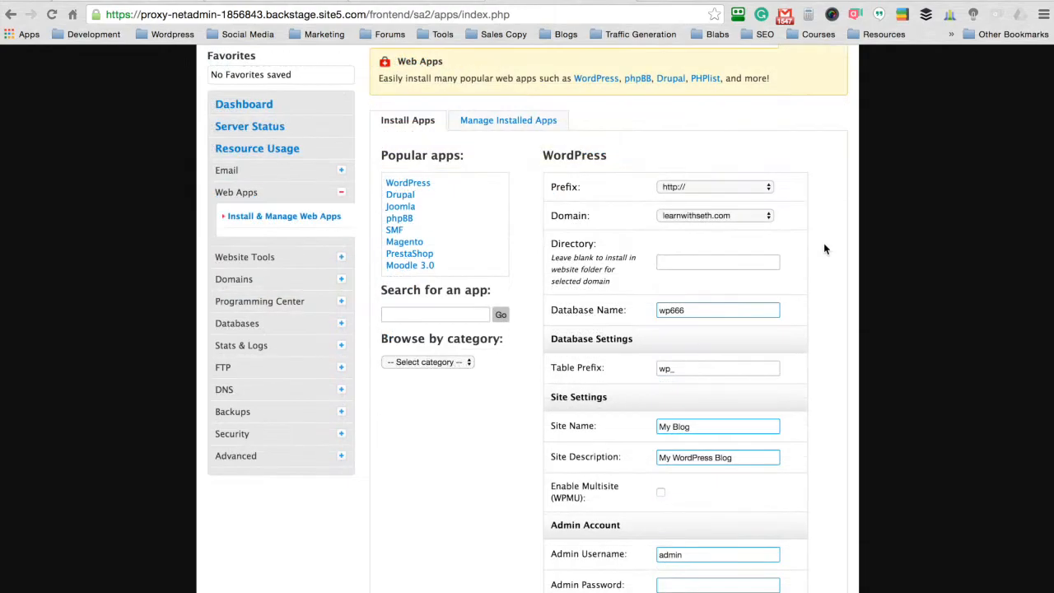
Step: Replace the default Site Name with 'Learn With Seth'
scroll(807, 247, "down", 3)
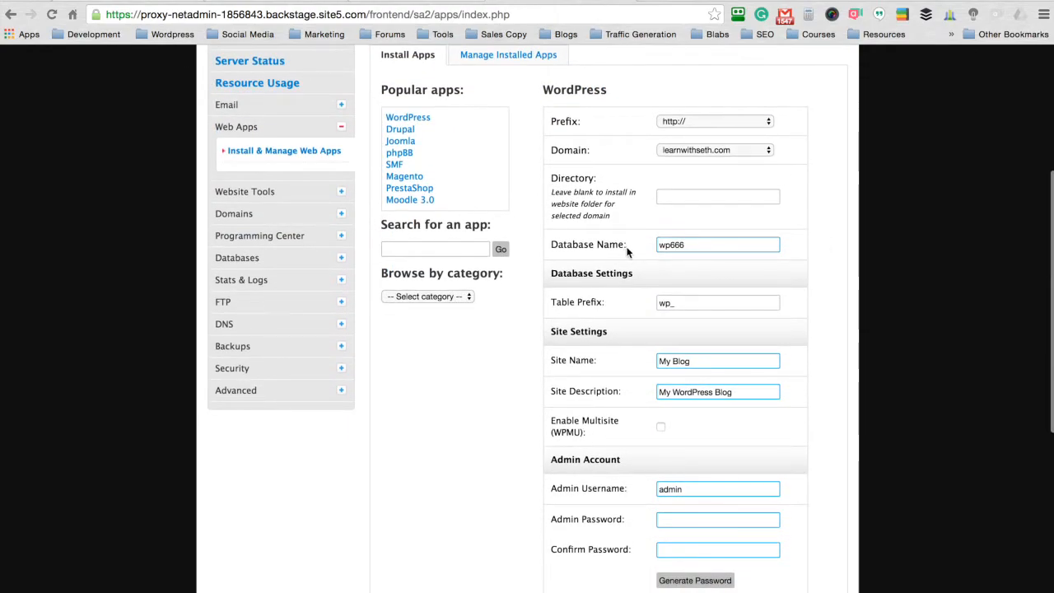
scroll(830, 179, "down", 1)
scroll(830, 179, "down", 1)
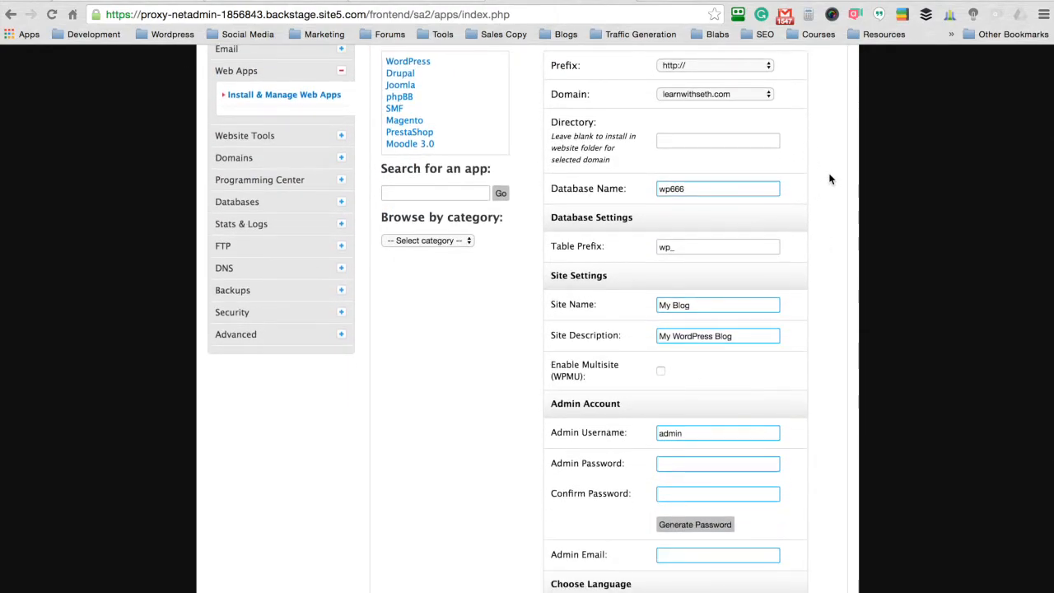
scroll(829, 177, "down", 2)
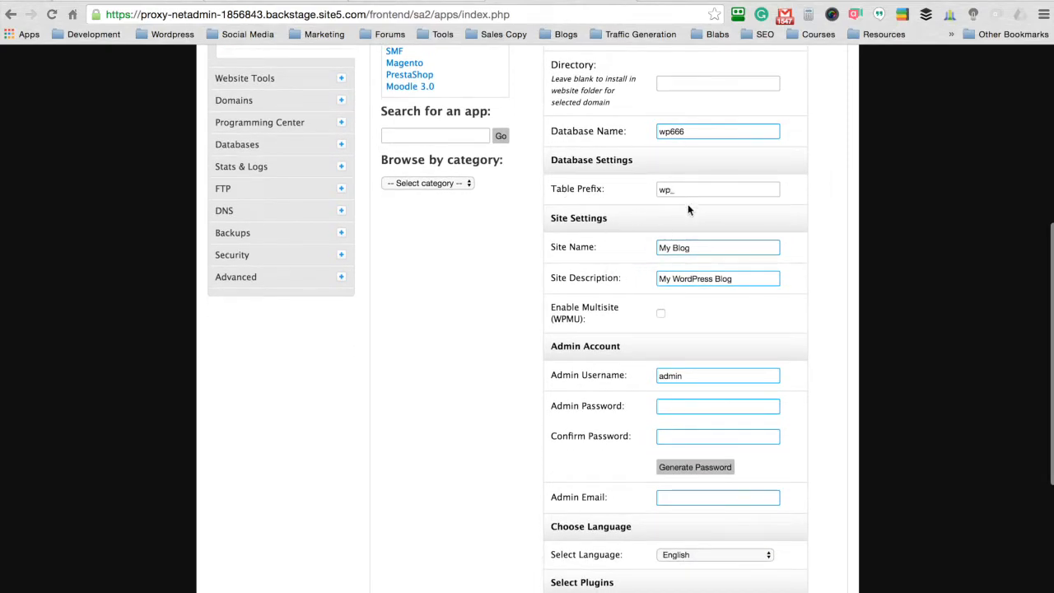
left_click(679, 250)
key("BackSpace")
type("Learn With ")
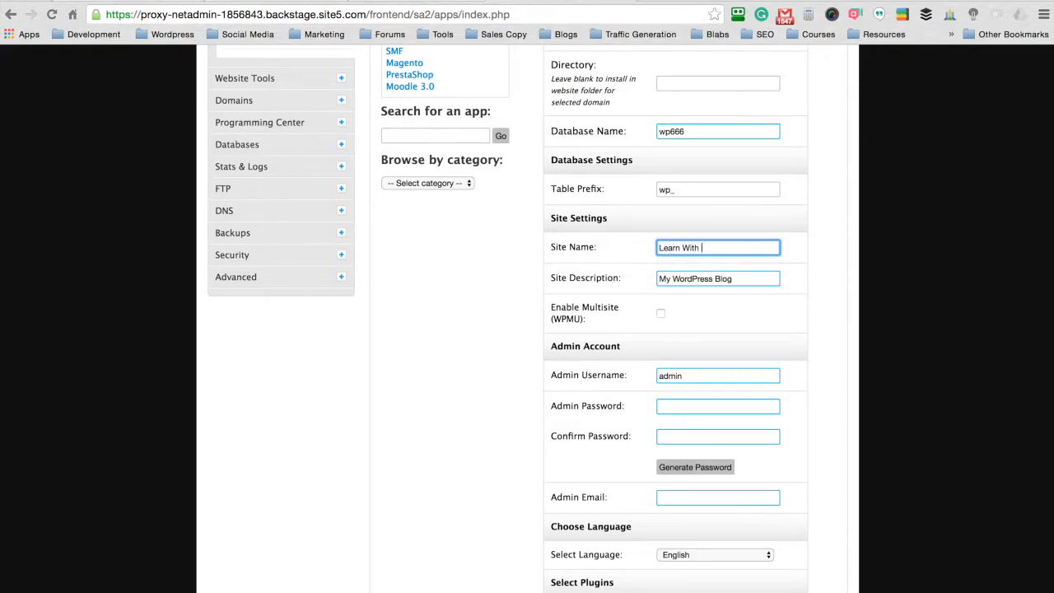
type("Seth")
Step: Replace the default Site Description with 'Video Tutorials'
double_click(700, 279)
key("BackSpace")
triple_click(701, 281)
key("BackSpace")
type("Video Tutorials")
scroll(631, 272, "down", 1)
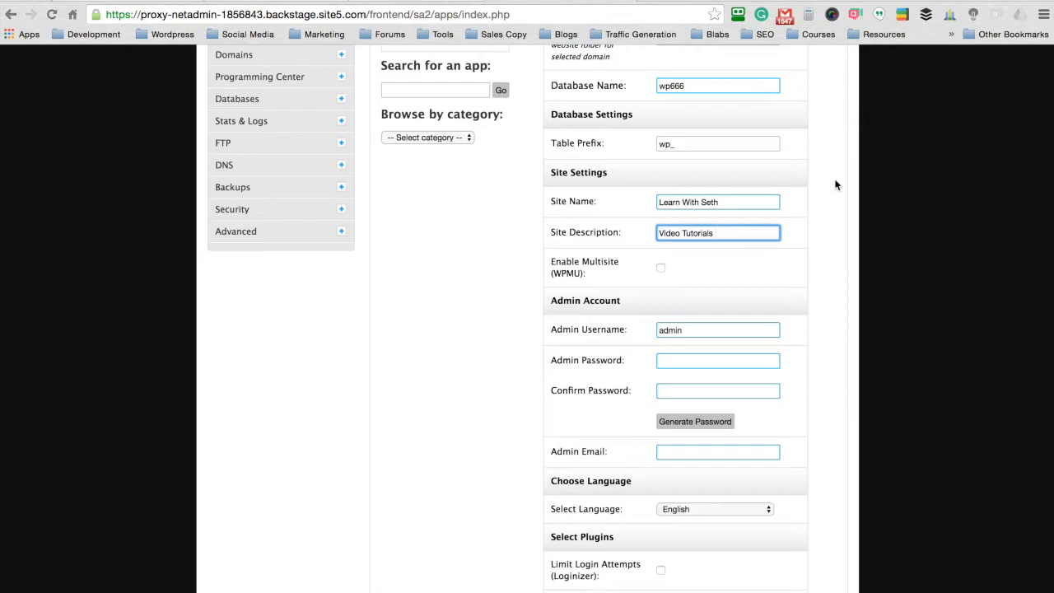
scroll(830, 139, "down", 1)
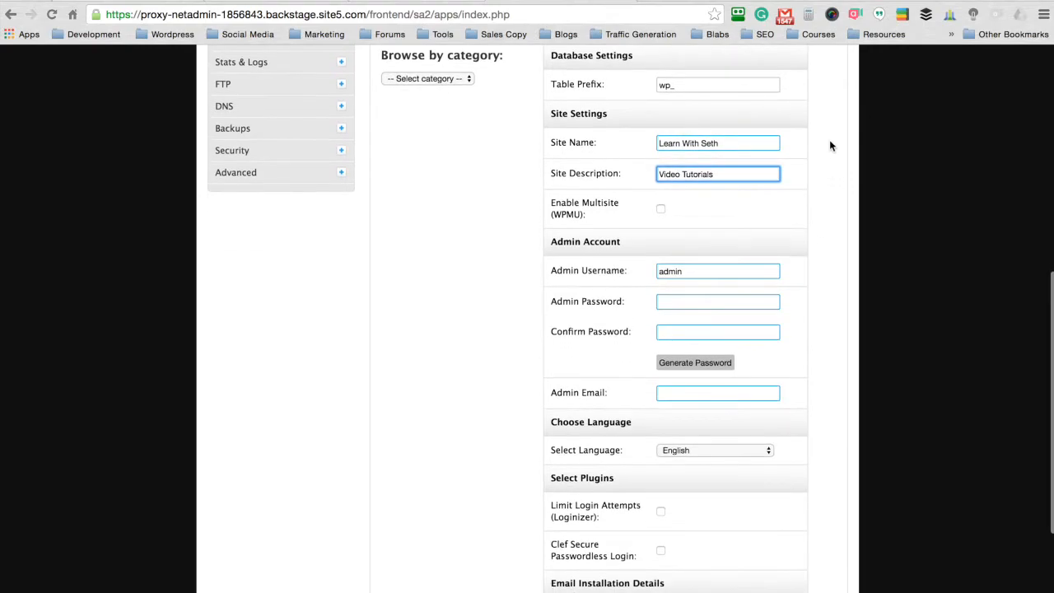
Step: Set a new admin username and enter the same password in both password fields
double_click(694, 270)
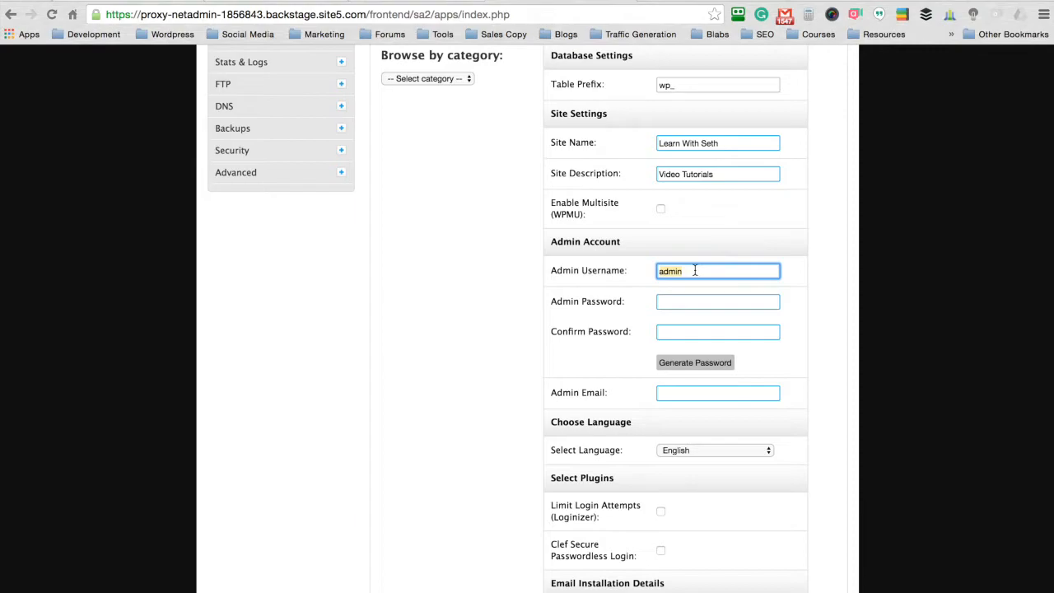
key("BackSpace")
type("sethr")
left_click(695, 301)
type("*********")
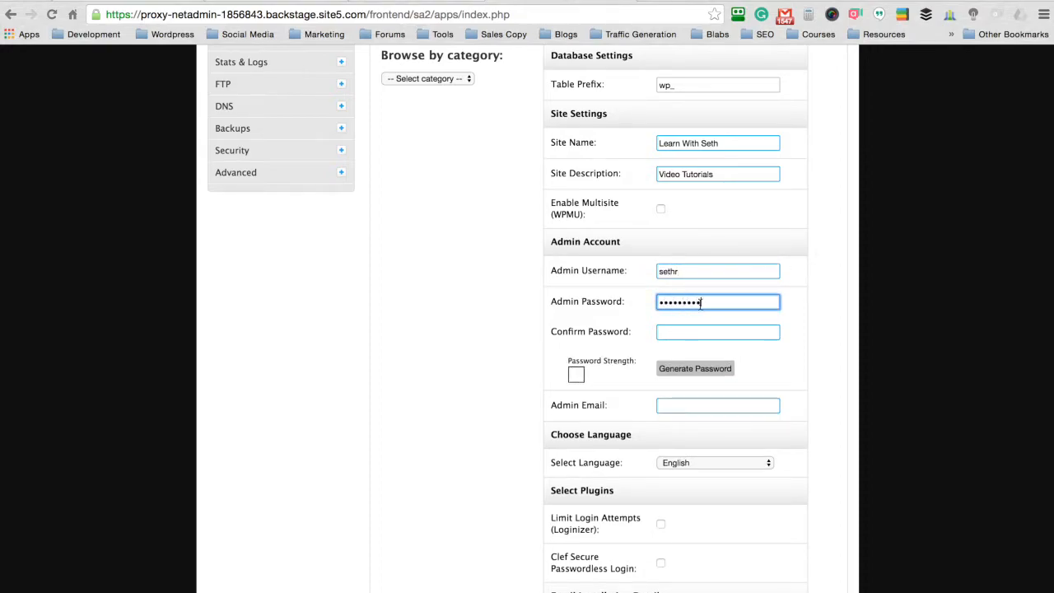
left_click(675, 329)
type("*********")
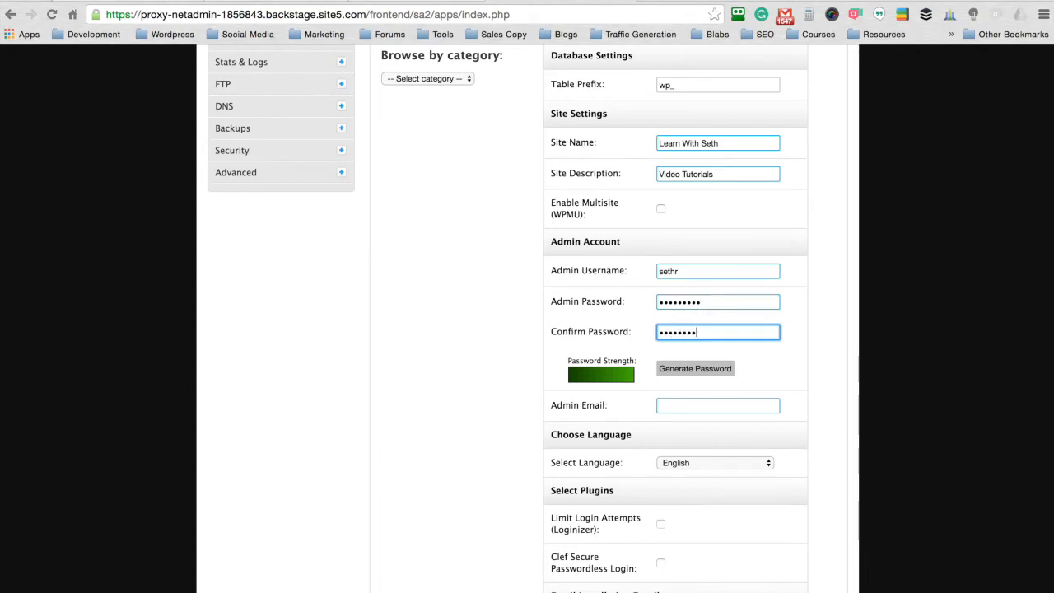
Step: Fill in the admin e-mail address
left_click(823, 260)
scroll(827, 259, "down", 2)
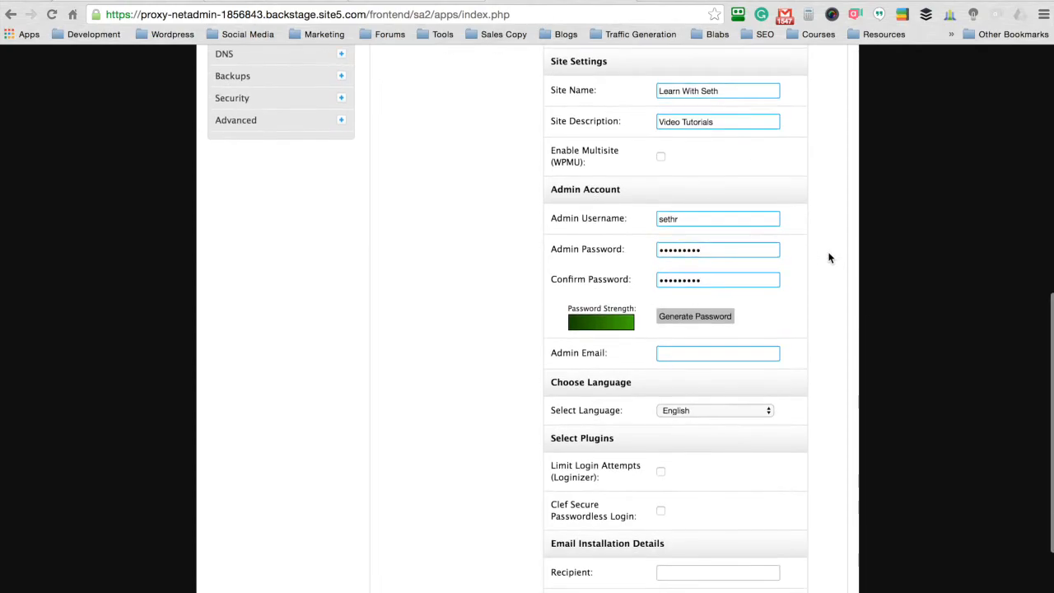
left_click(680, 355)
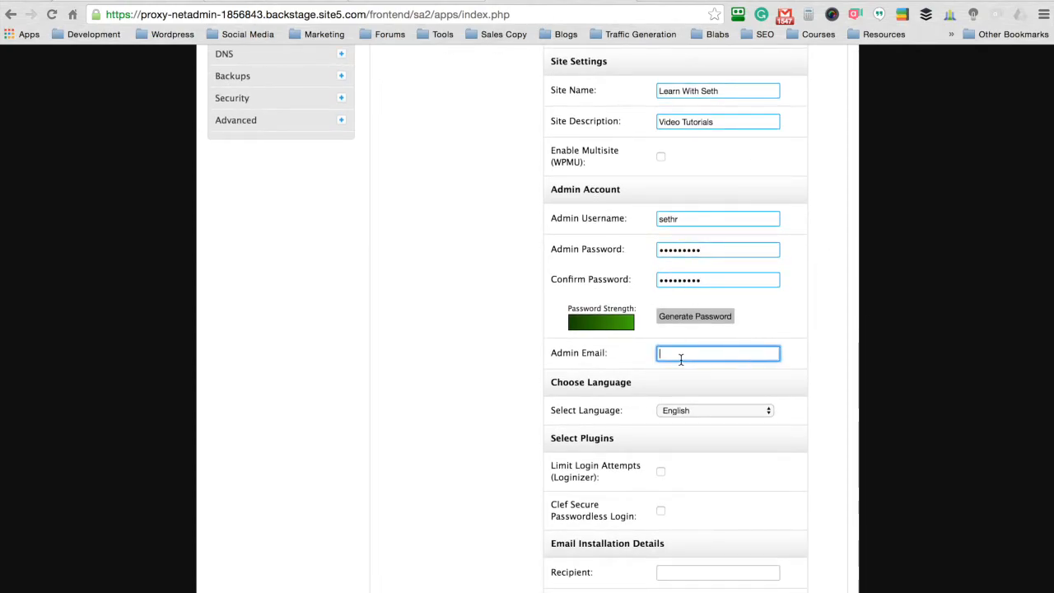
scroll(696, 308, "down", 3)
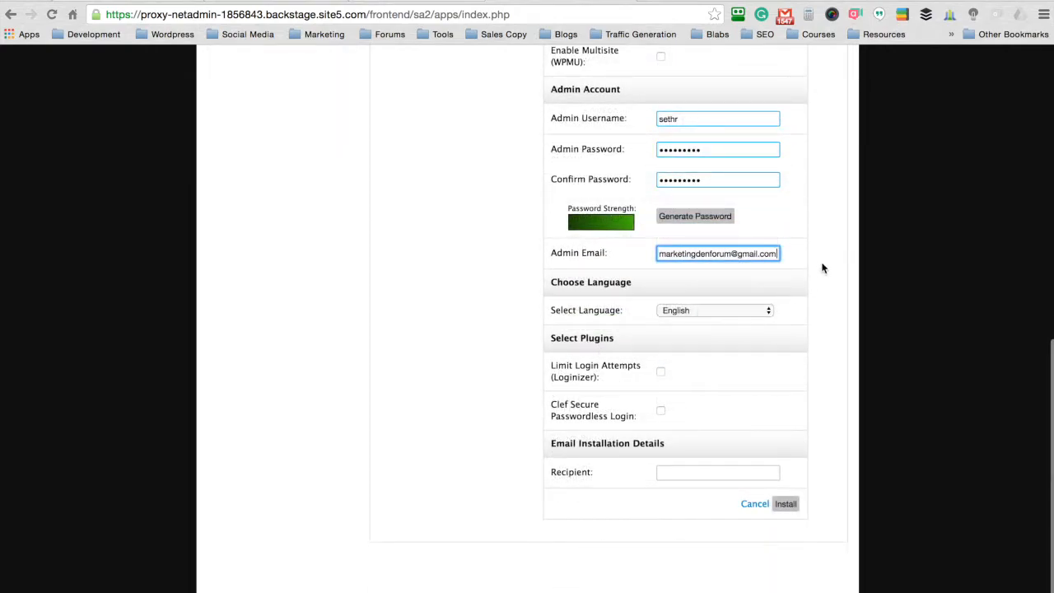
scroll(821, 269, "down", 2)
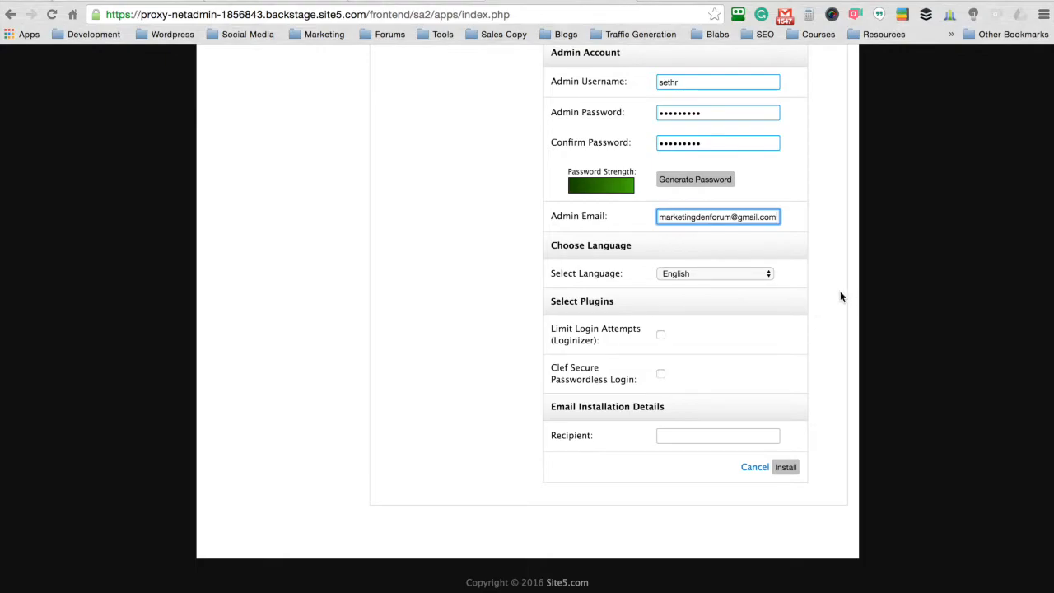
Step: Install WordPress, review the installation details and follow the Admin URL link
left_click(788, 467)
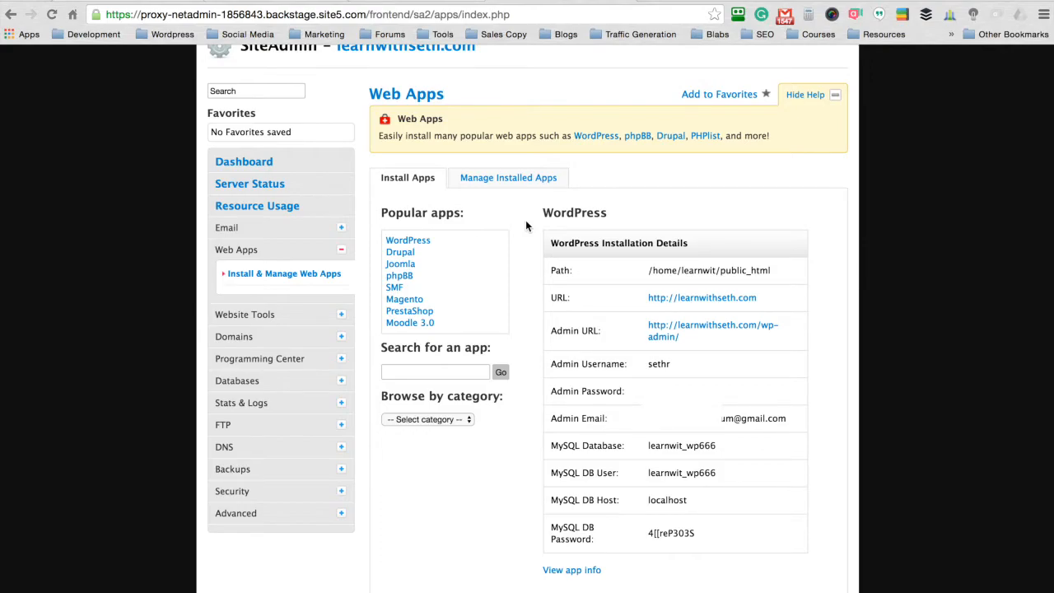
left_click_drag(769, 299, 657, 297)
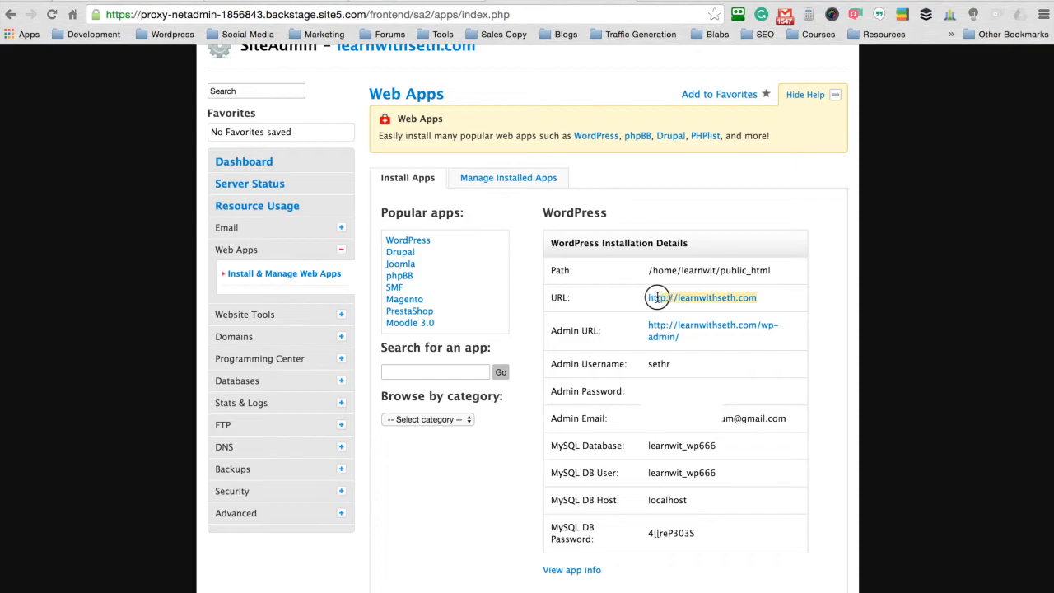
left_click(702, 338)
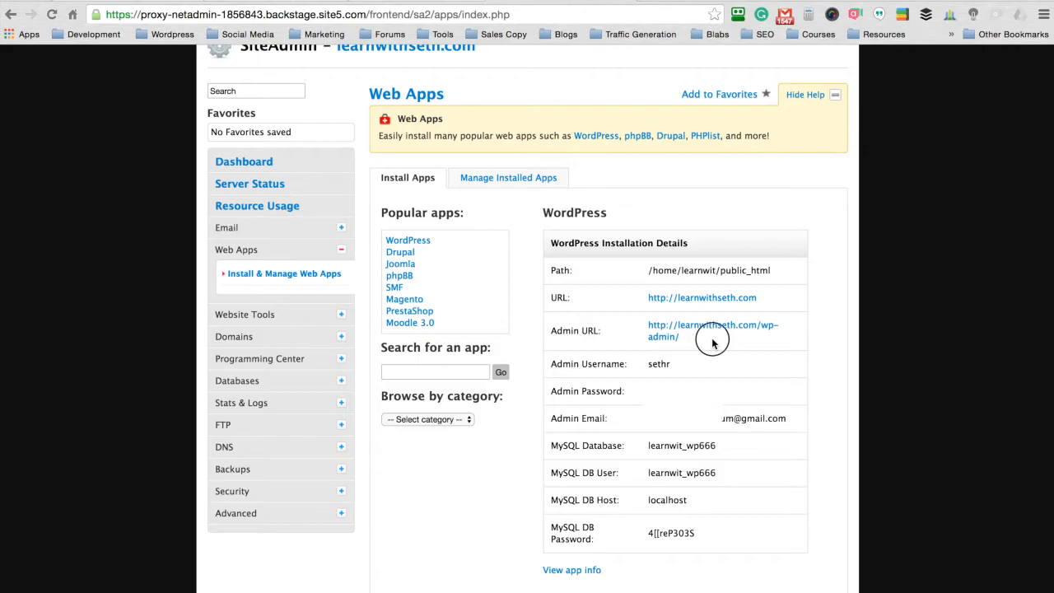
triple_click(638, 329)
left_click(620, 333)
triple_click(553, 331)
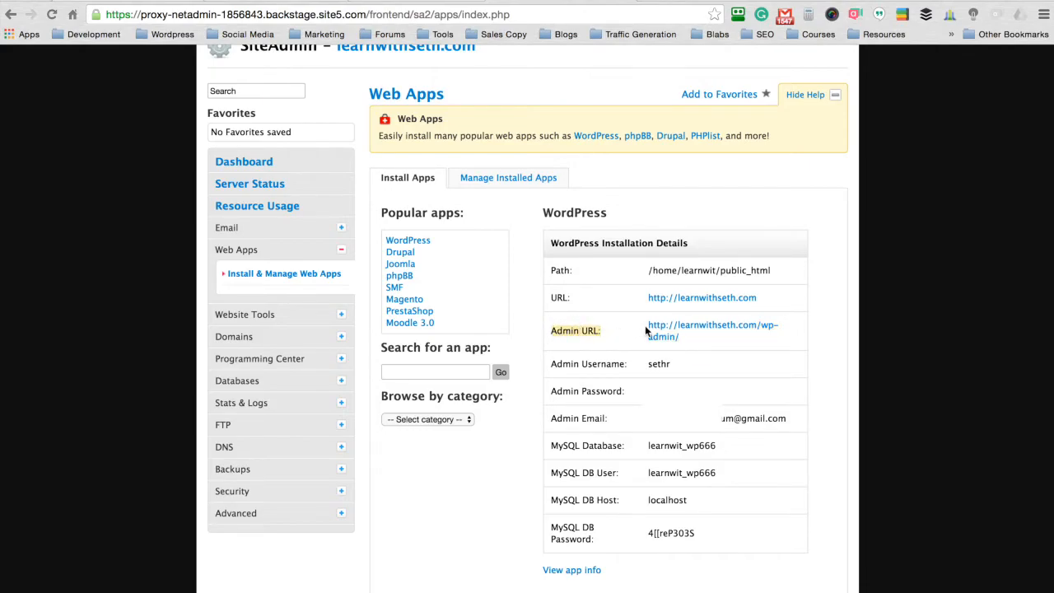
left_click(660, 331)
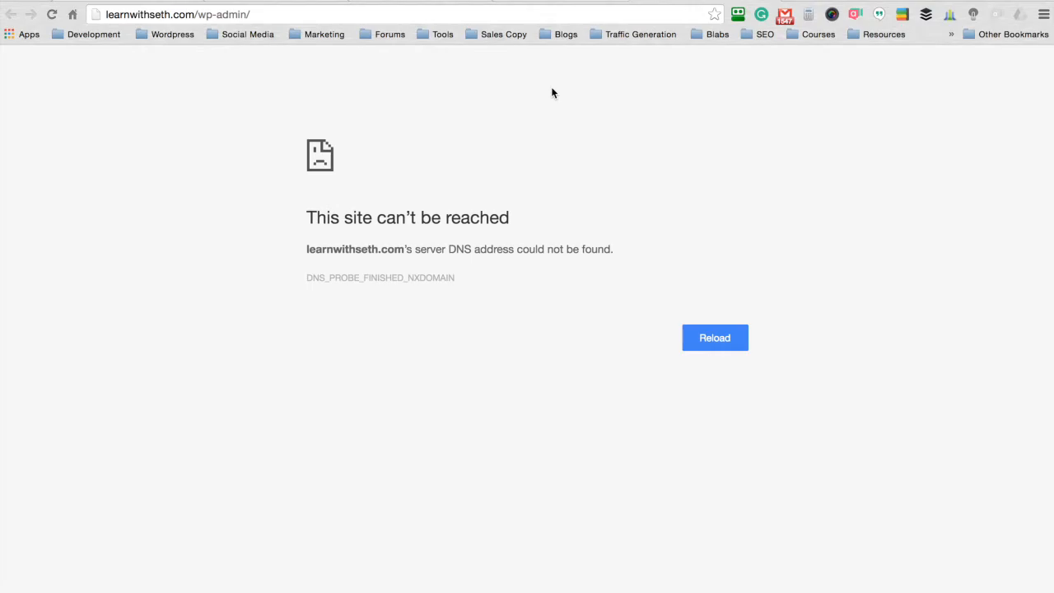
Step: Close the unreachable admin tab and bring up the createwinningwebsites.com page
left_click(559, 4)
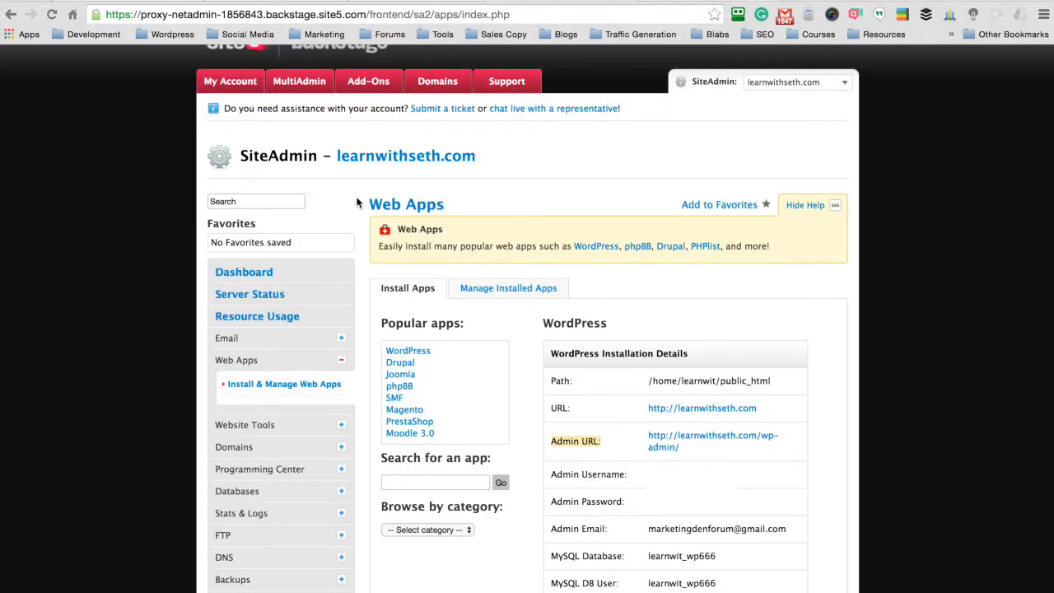
scroll(395, 206, "down", 1)
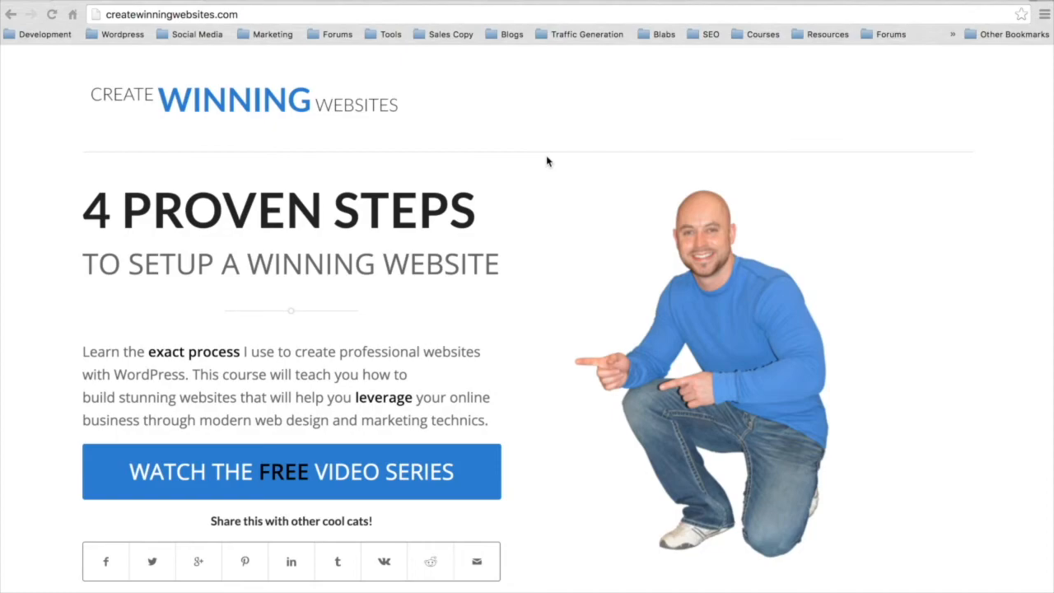
Step: Subscribe to the free video series with an e-mail address and start Video 1
left_click(255, 471)
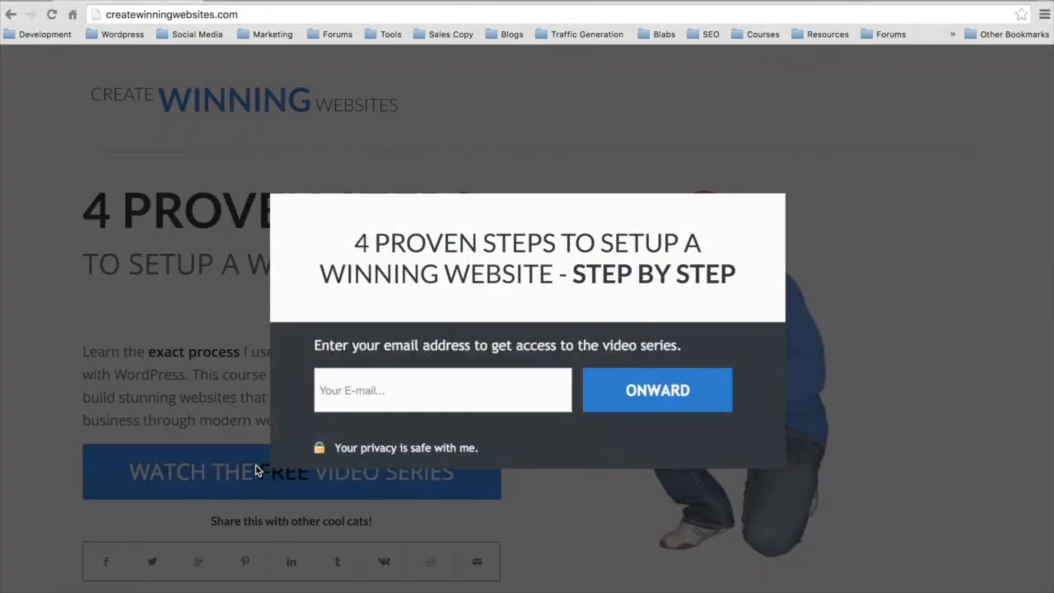
left_click(391, 399)
type("market")
key("Return")
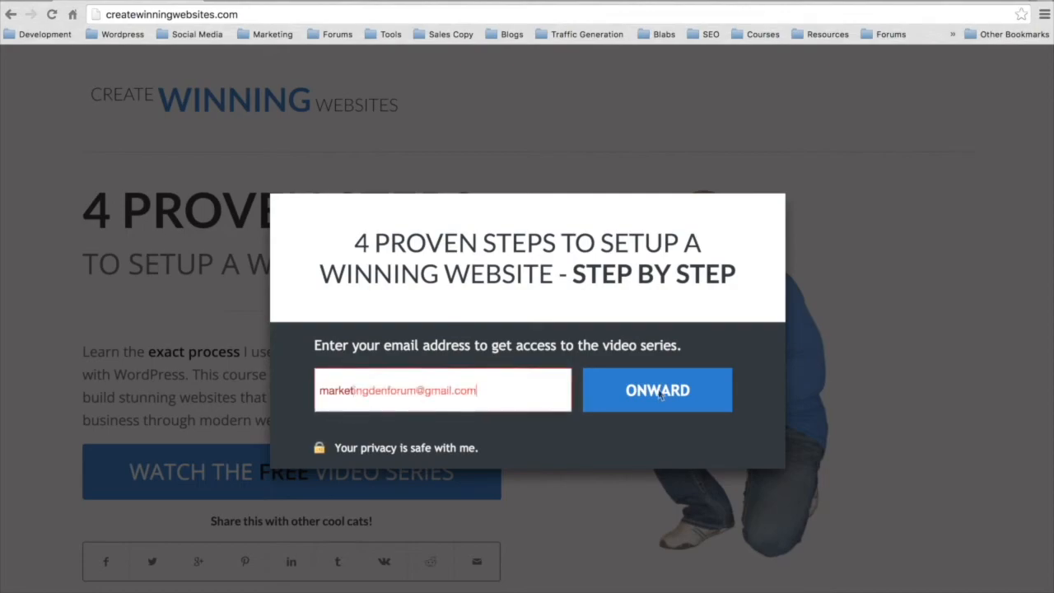
left_click(658, 389)
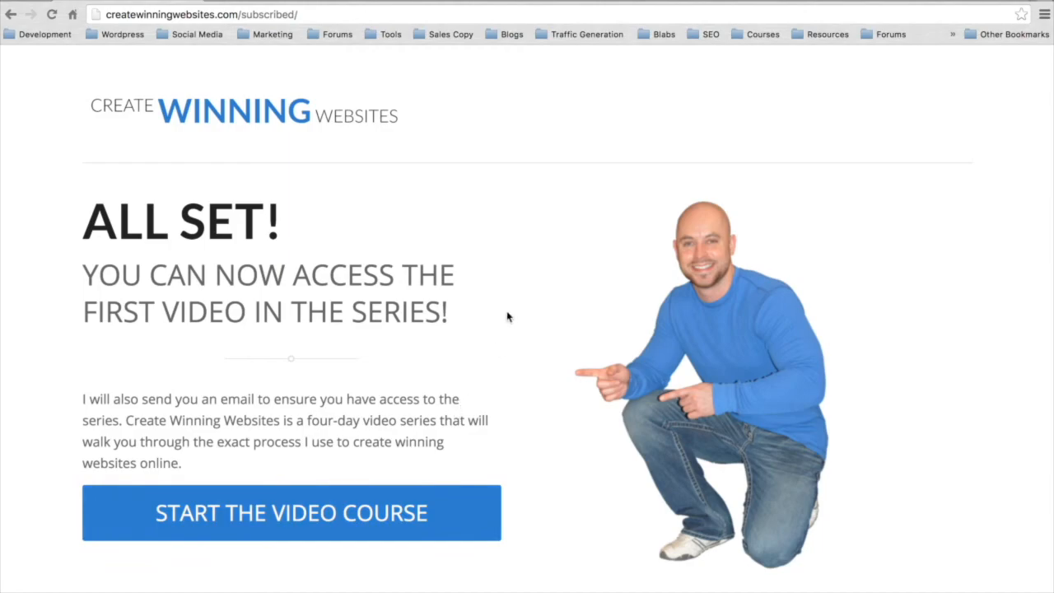
left_click(260, 527)
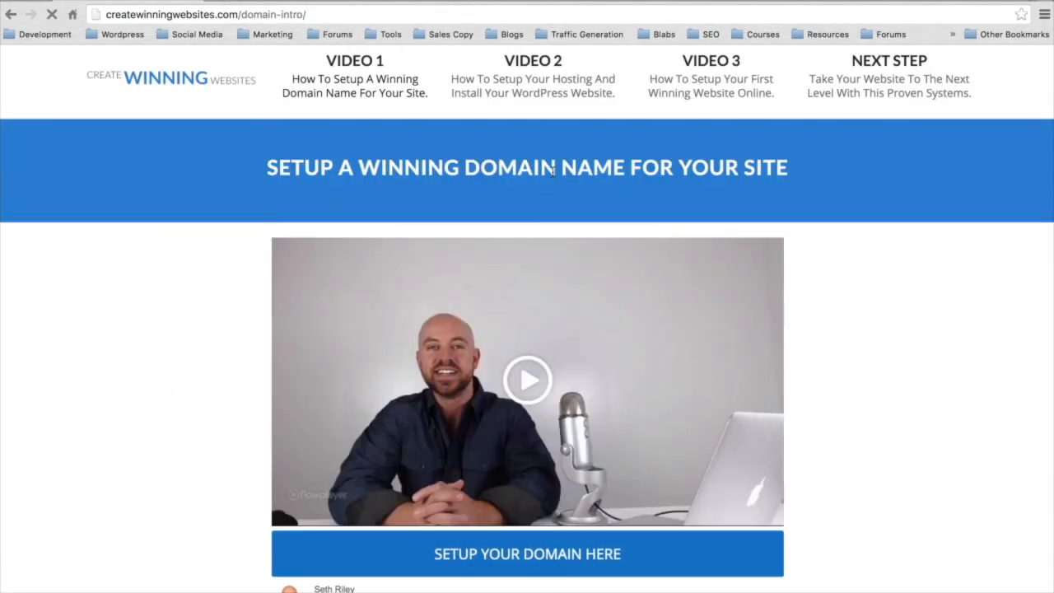